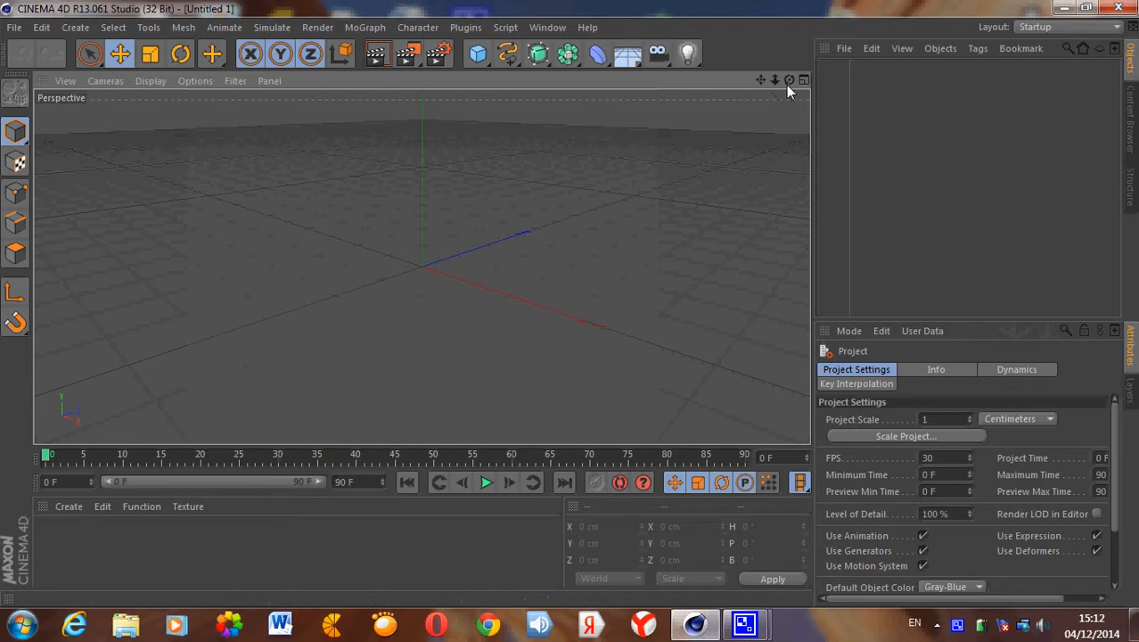
# Add a cube to the scene and raise it along the Y axis to about 281 cm.
pyautogui.moveTo(788, 79); pyautogui.dragTo(573, 308)
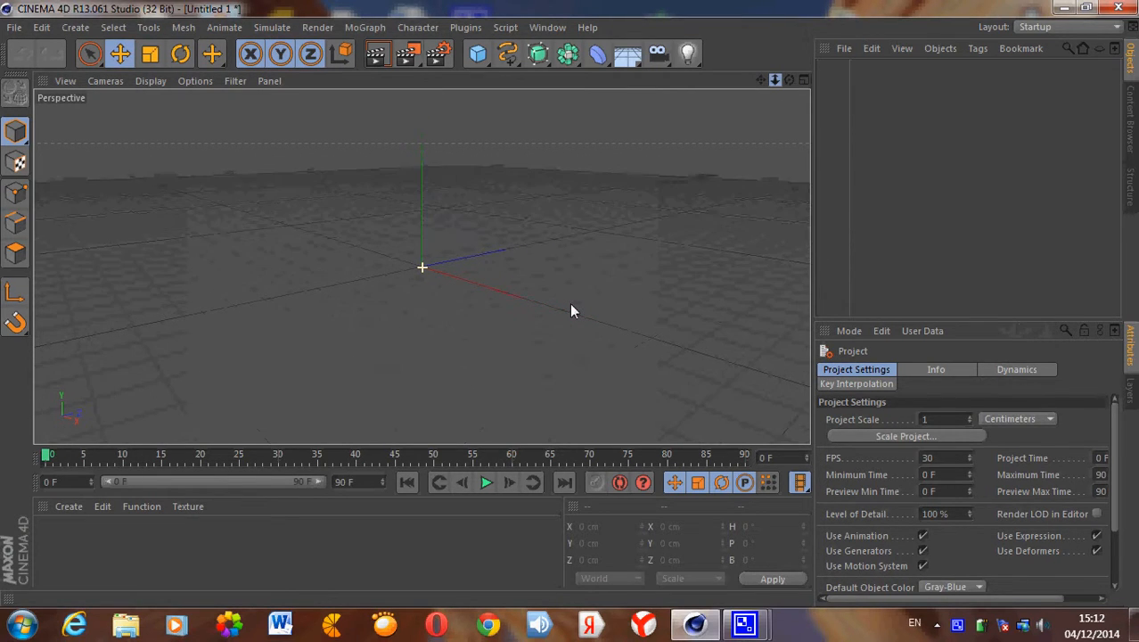
pyautogui.click(478, 56)
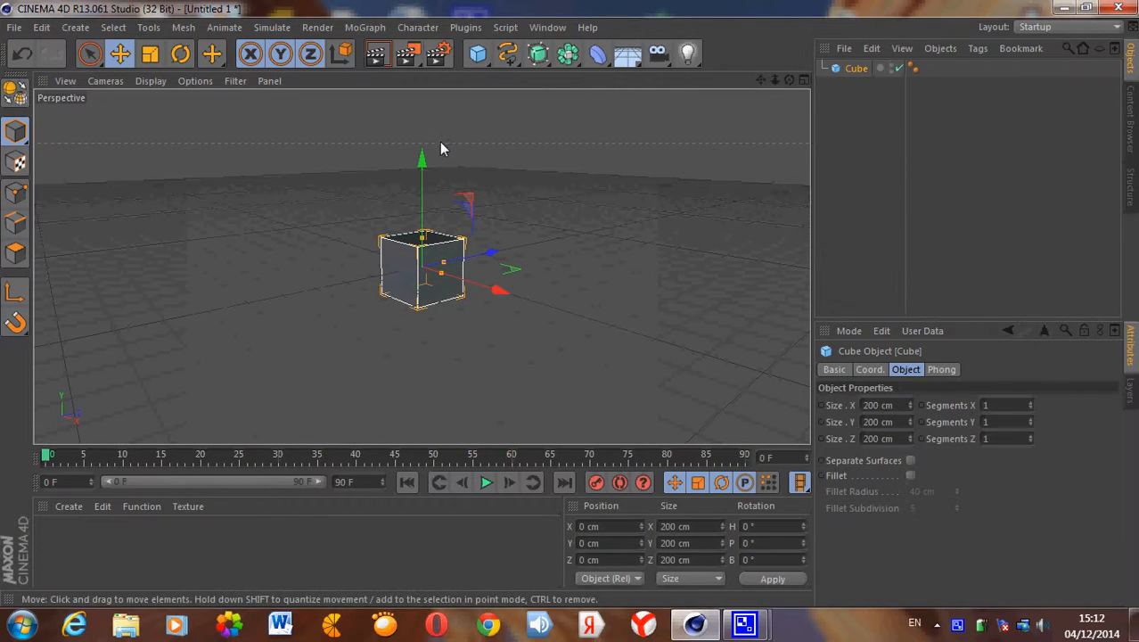
pyautogui.moveTo(424, 156); pyautogui.dragTo(435, 239)
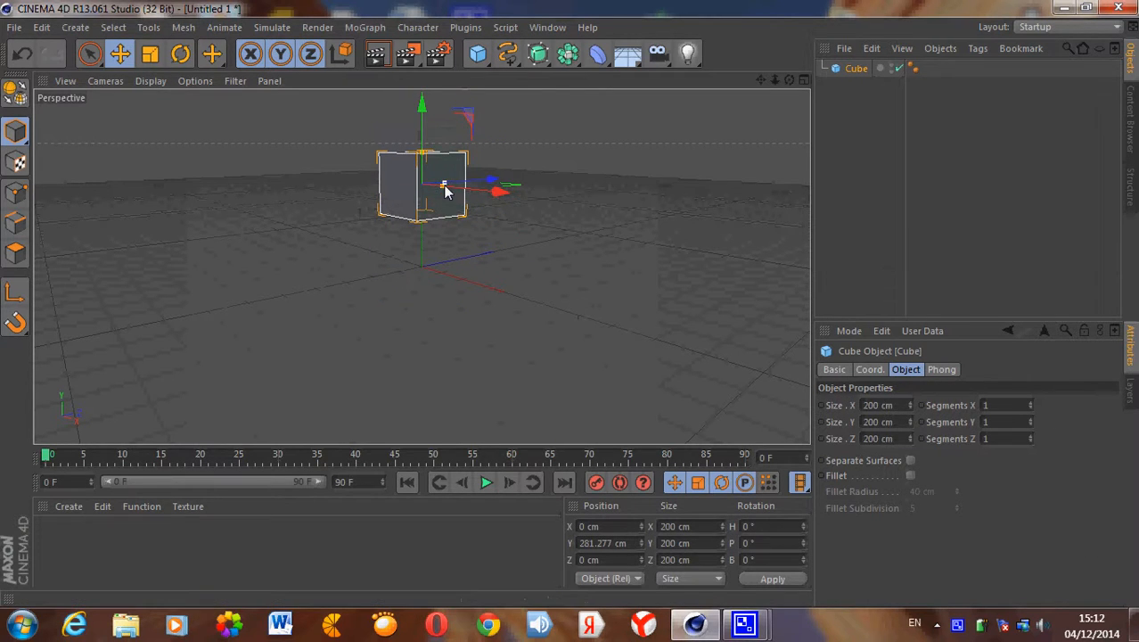
# Add a floor object and raise the cube above it to a Y position of about 691 cm.
pyautogui.click(634, 57)
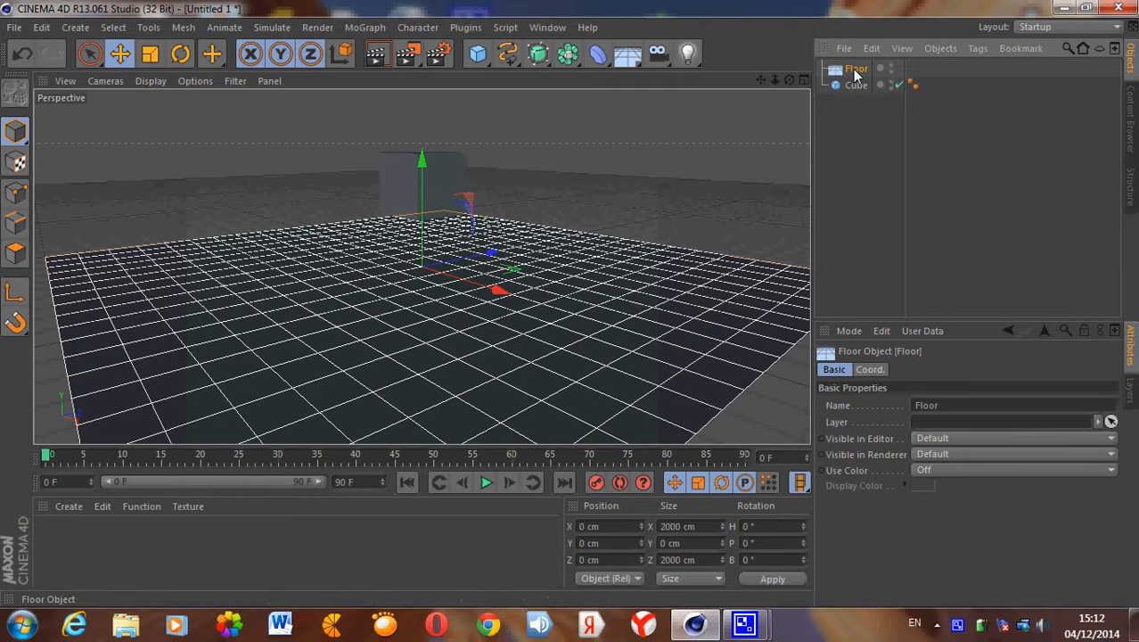
pyautogui.click(448, 168)
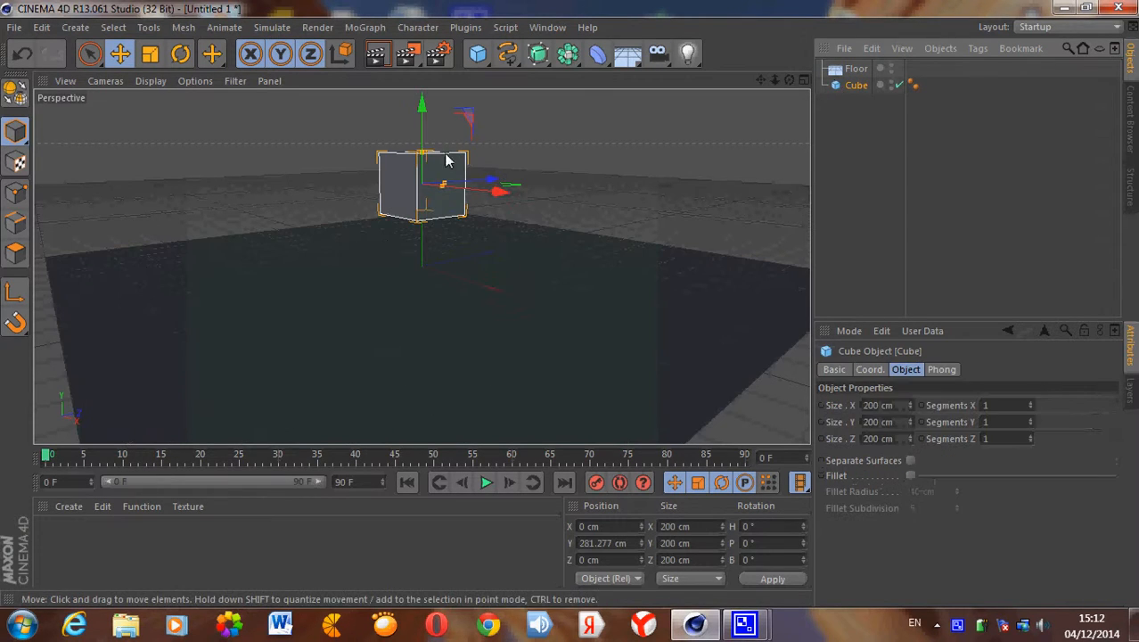
pyautogui.moveTo(426, 116); pyautogui.dragTo(572, 304)
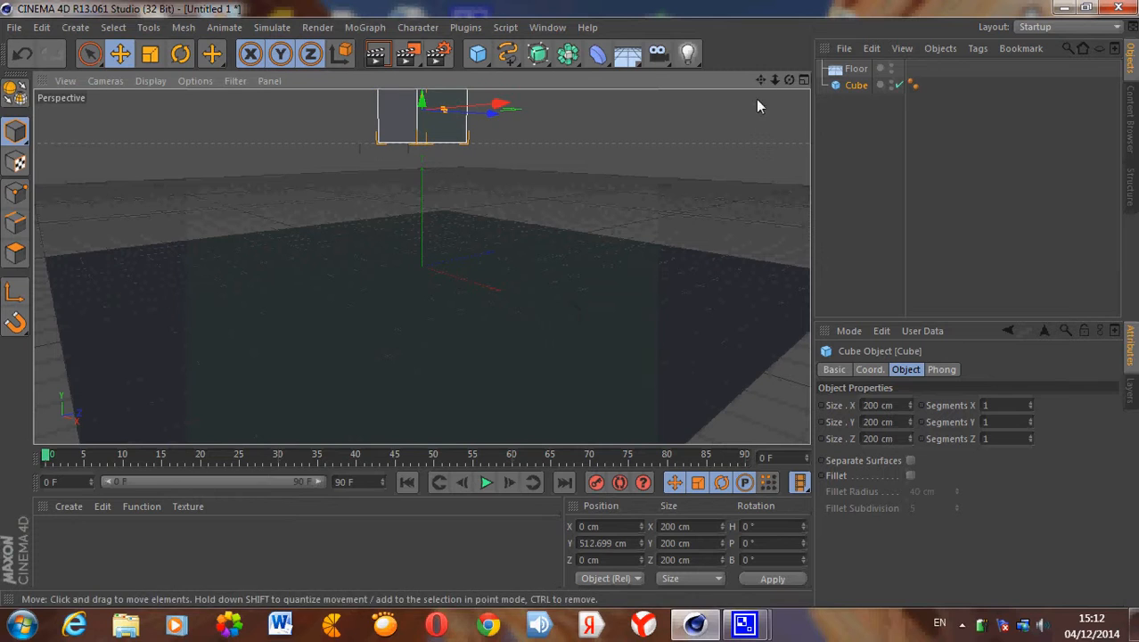
pyautogui.moveTo(774, 79); pyautogui.dragTo(571, 301)
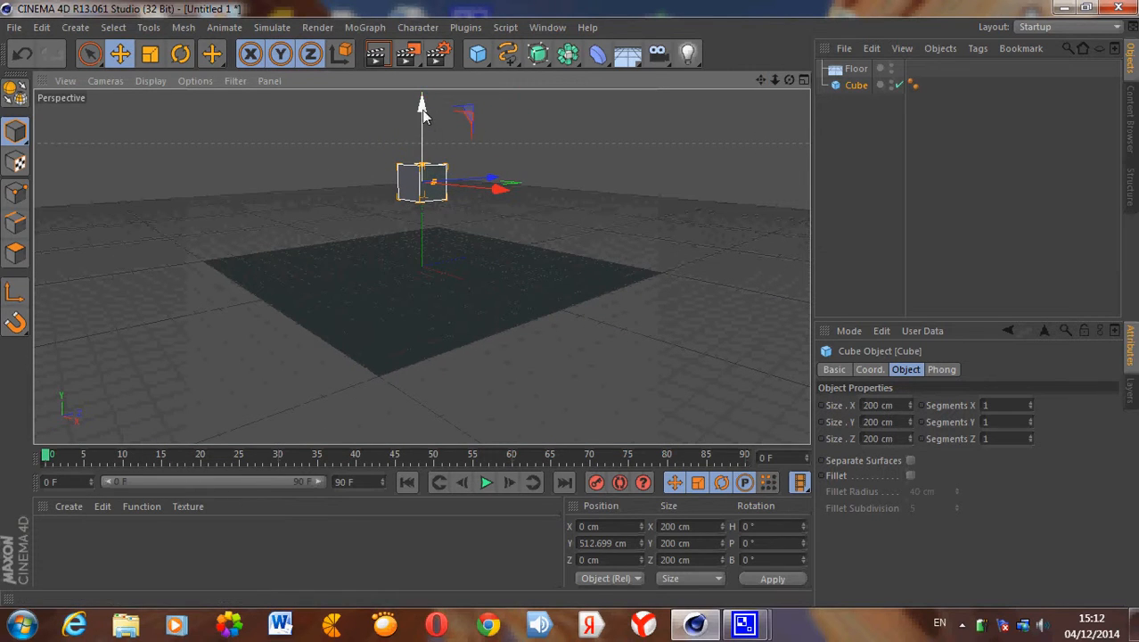
pyautogui.moveTo(423, 108); pyautogui.dragTo(571, 298)
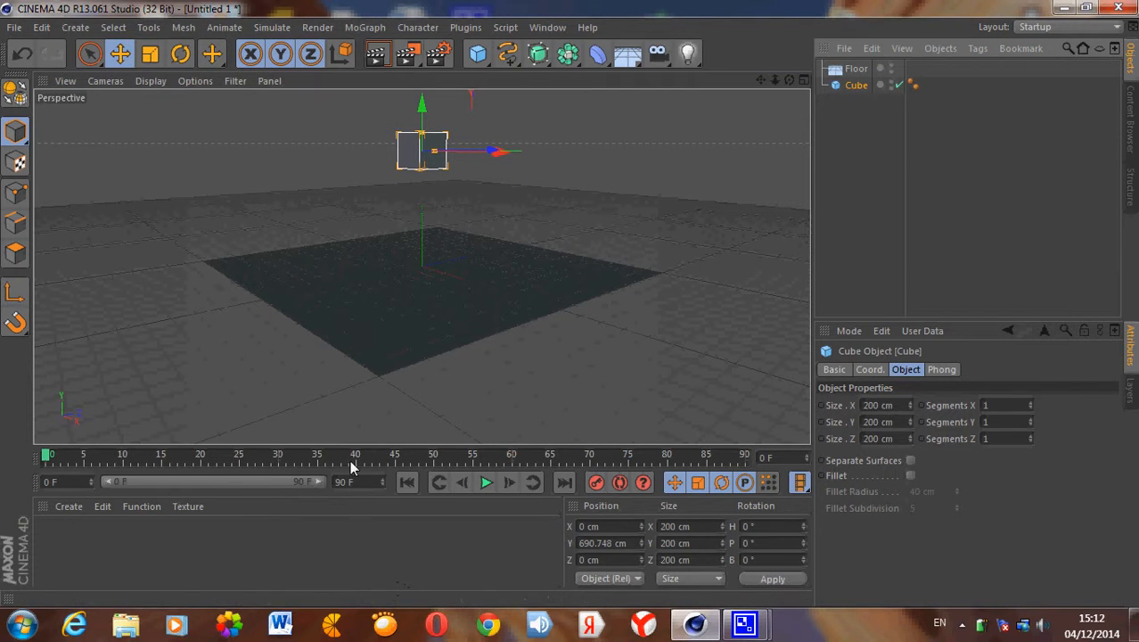
# Play the animation briefly to check the cube without dynamics, and return the timeline to frame 0.
pyautogui.click(485, 482)
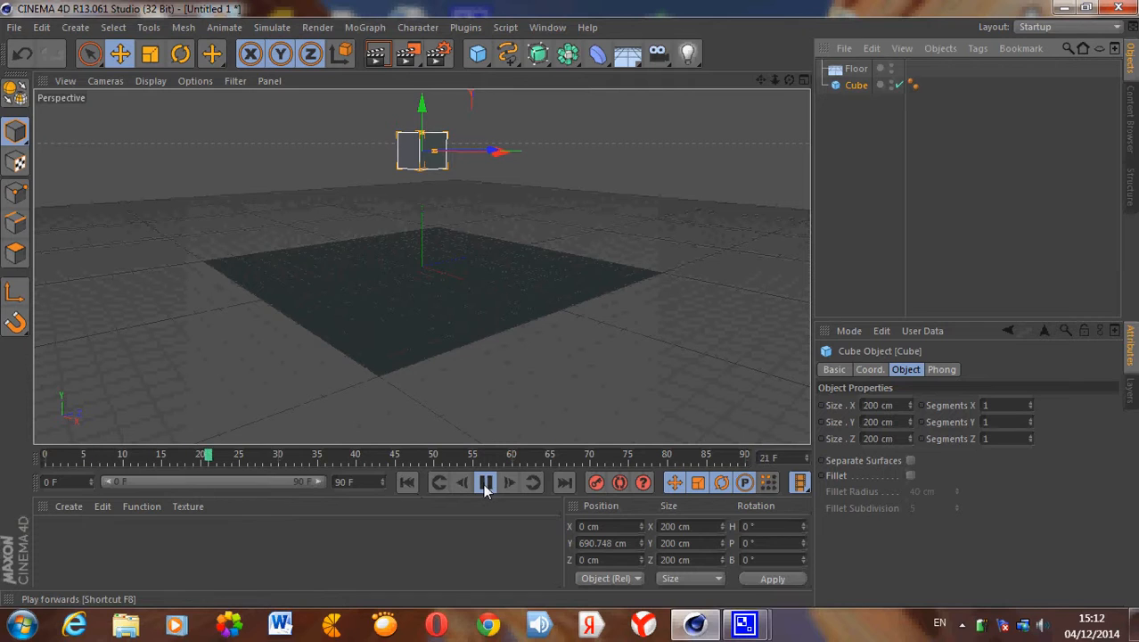
pyautogui.click(485, 482)
pyautogui.moveTo(253, 454); pyautogui.dragTo(30, 454)
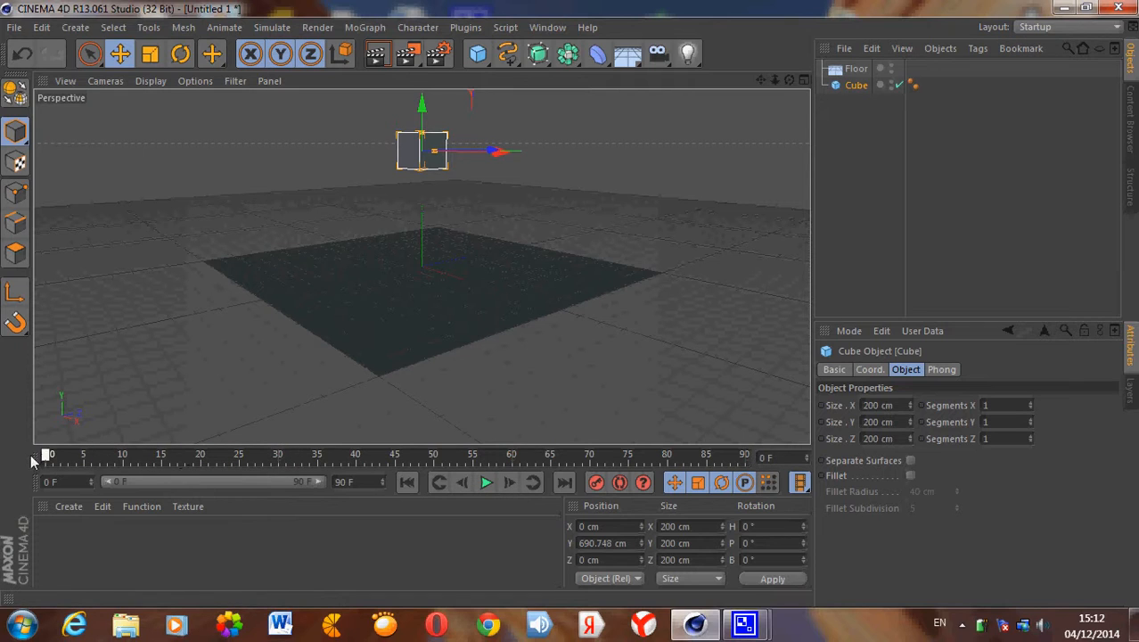
# Apply a Rigid Body simulation tag to the cube.
pyautogui.rightClick(836, 86)
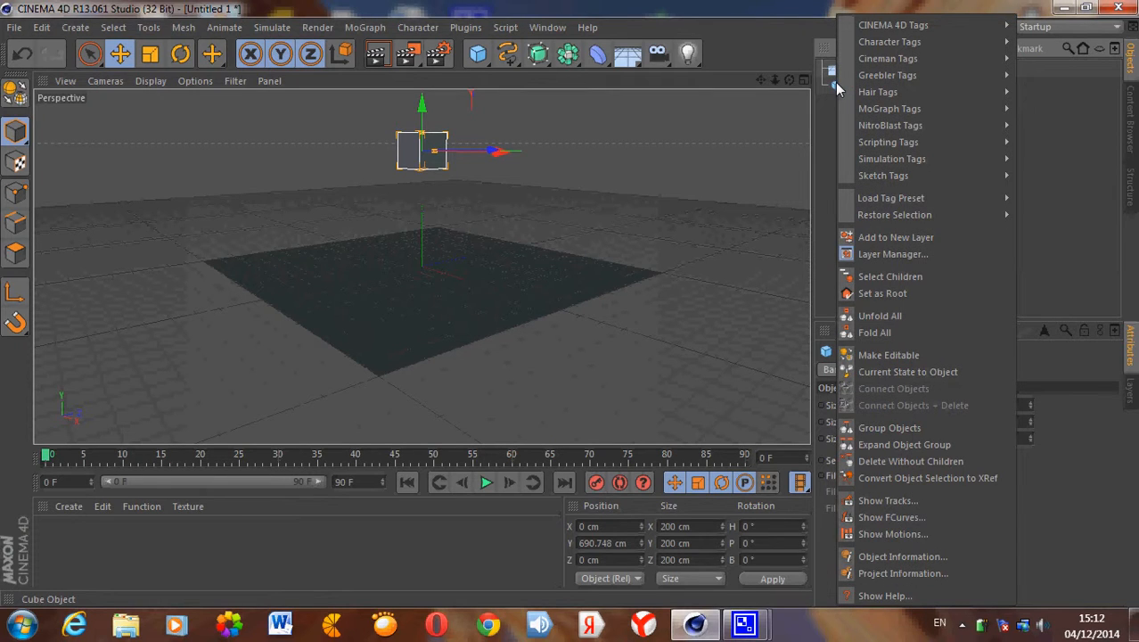
pyautogui.moveTo(881, 156)
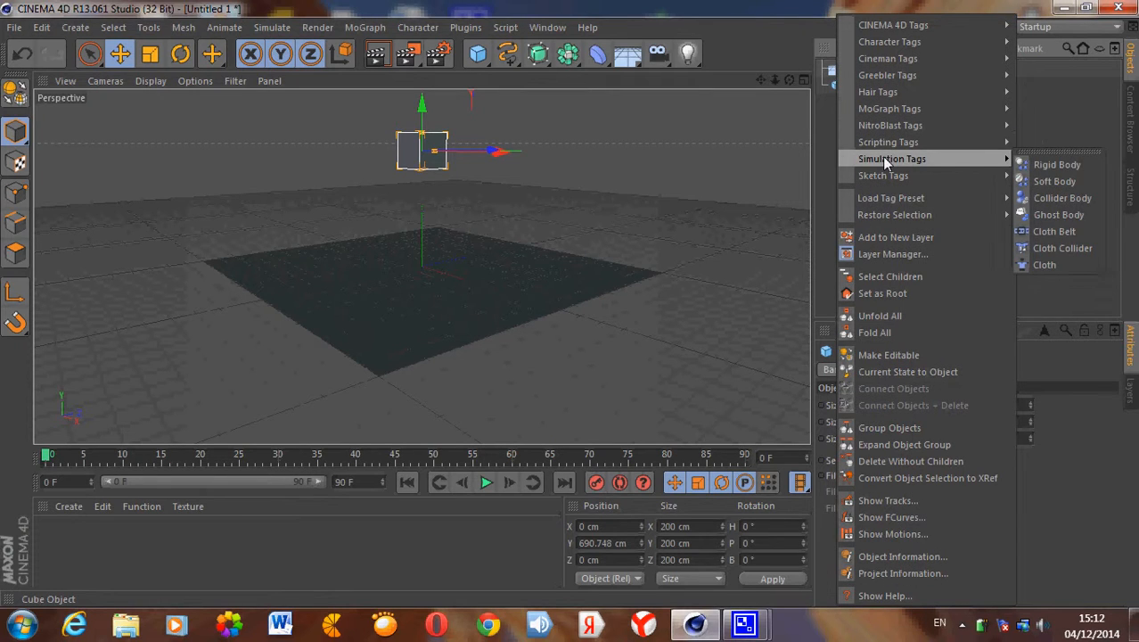
pyautogui.click(1068, 167)
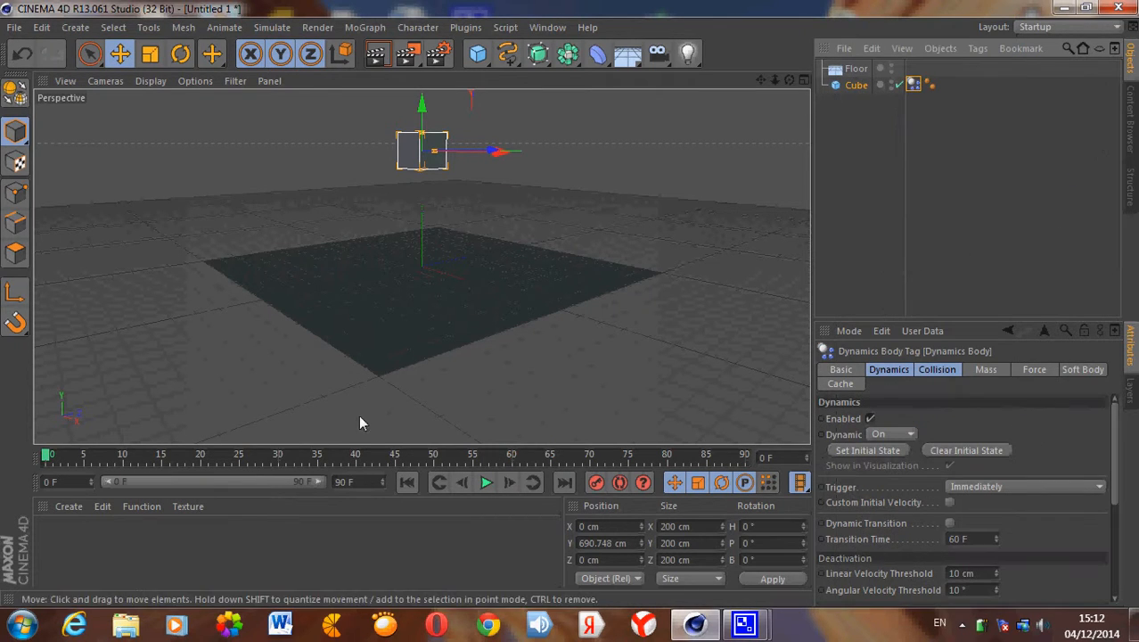
# Play the cube's rigid body simulation twice, returning the timeline to frame 0 each time.
pyautogui.click(486, 482)
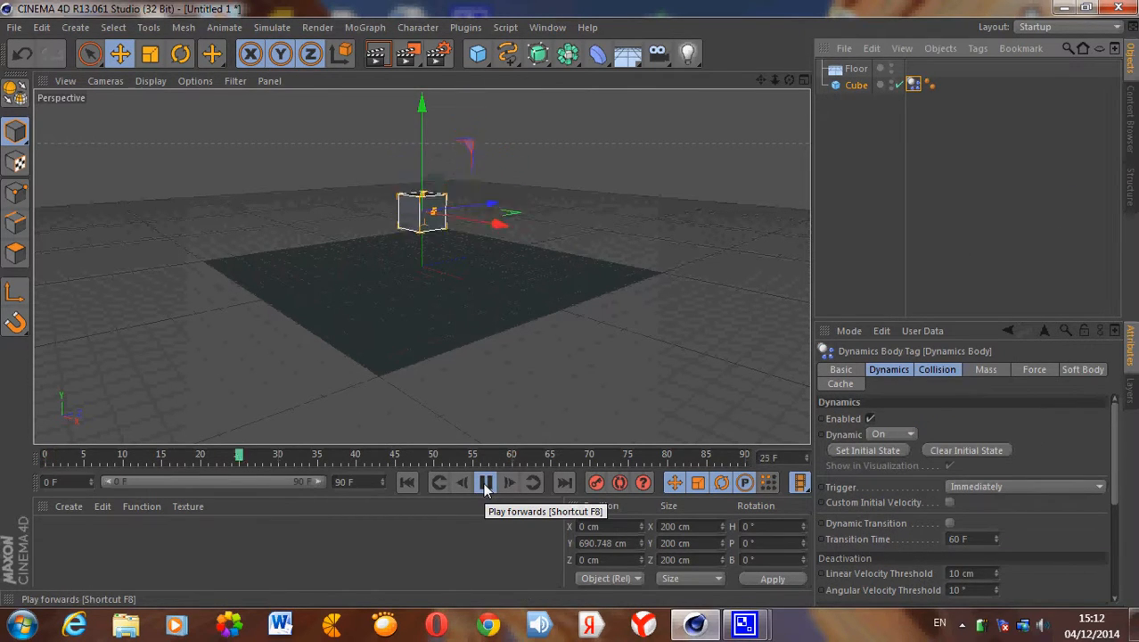
pyautogui.click(486, 482)
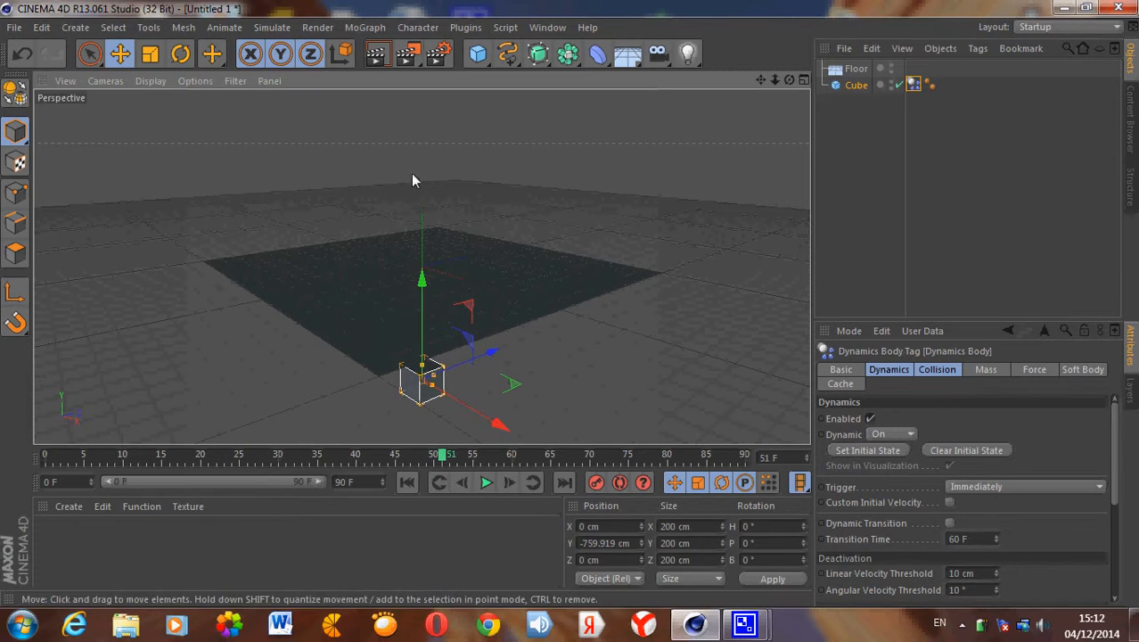
pyautogui.moveTo(443, 453); pyautogui.dragTo(45, 460)
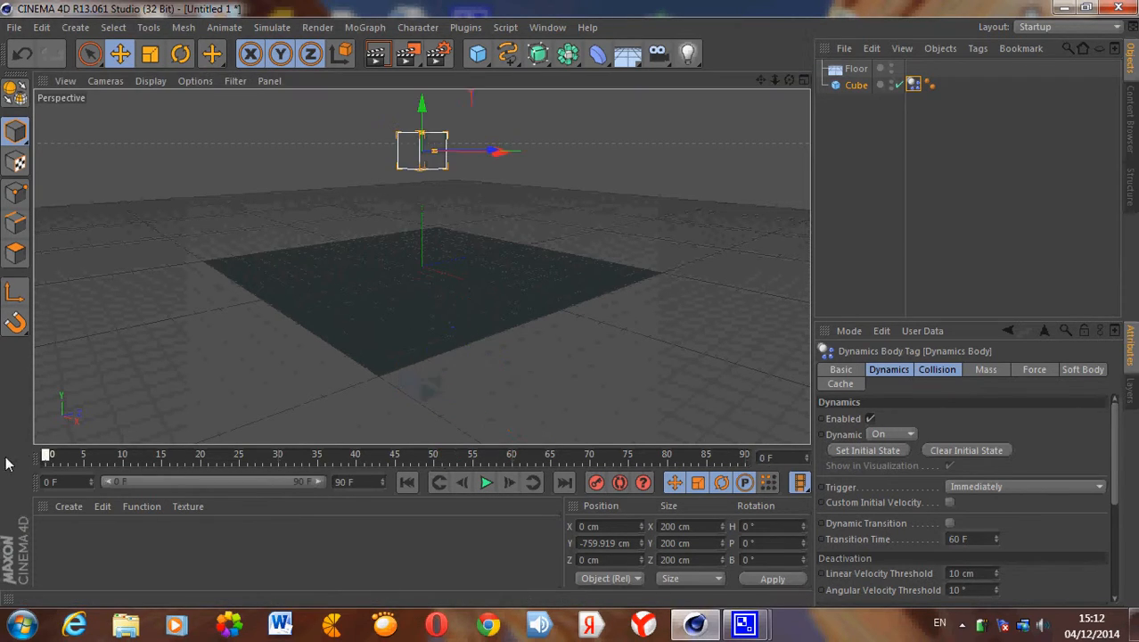
pyautogui.rightClick(862, 84)
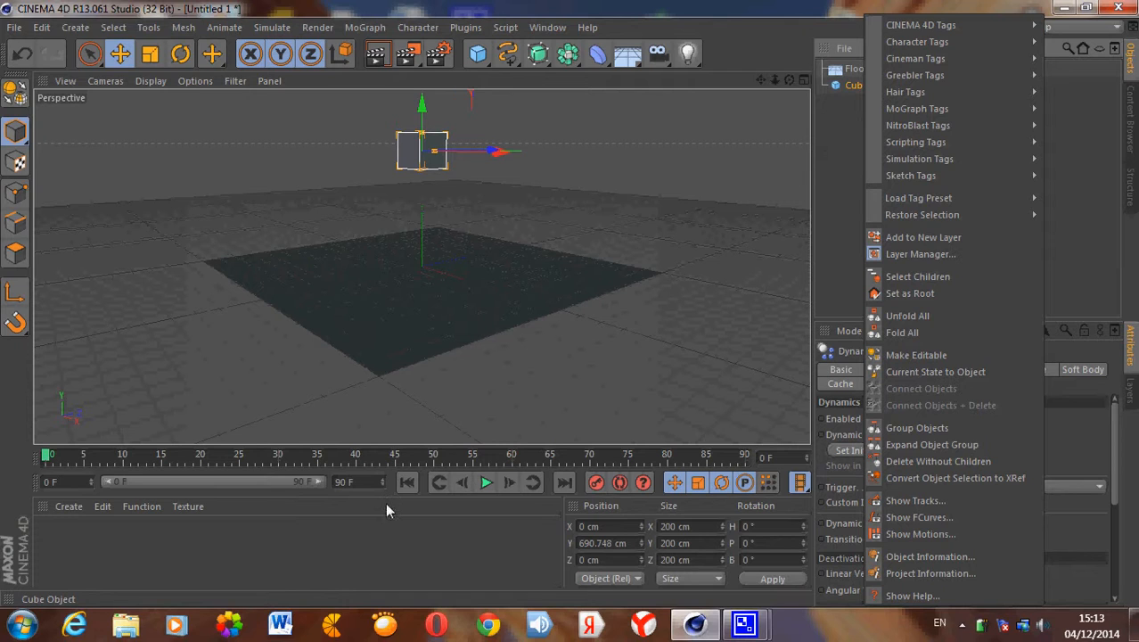
pyautogui.click(483, 483)
pyautogui.click(484, 484)
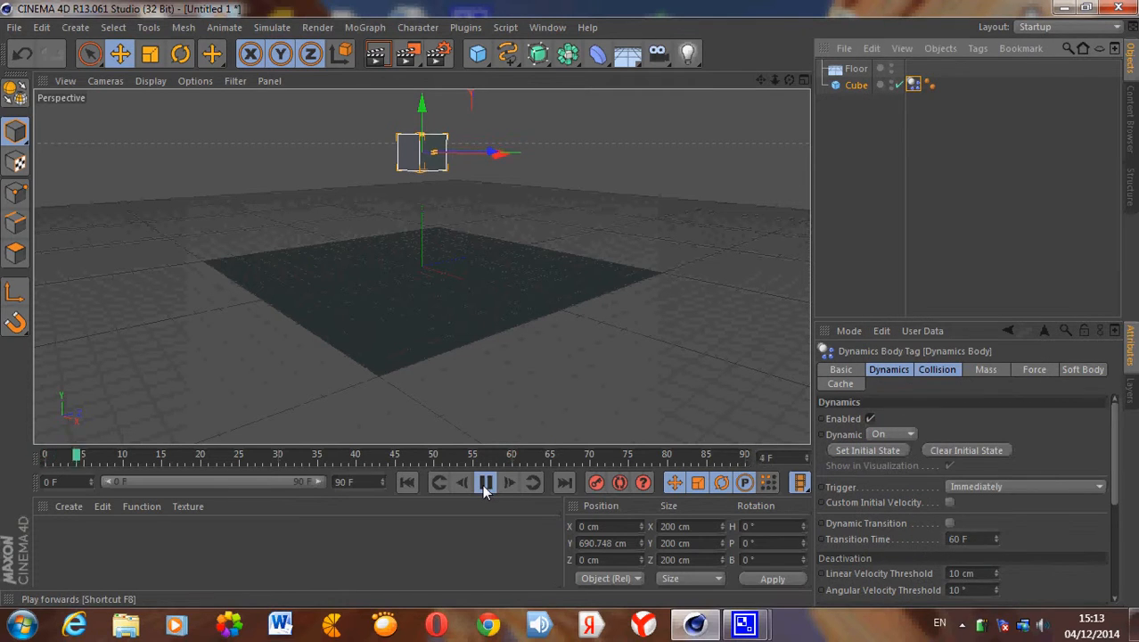
pyautogui.click(484, 482)
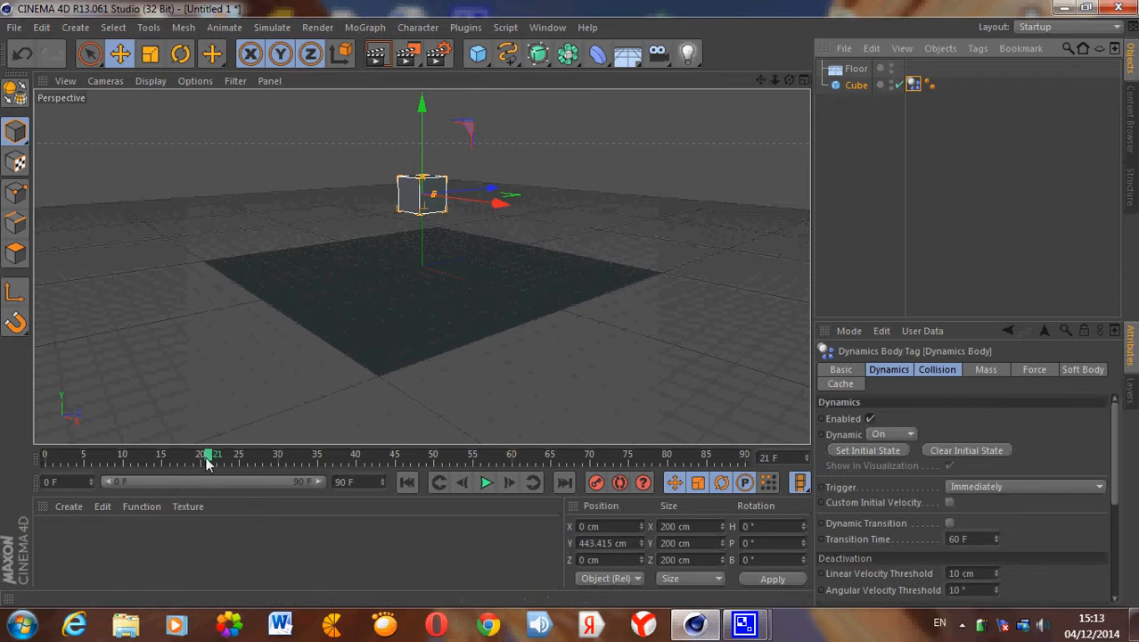
pyautogui.moveTo(169, 458); pyautogui.dragTo(19, 461)
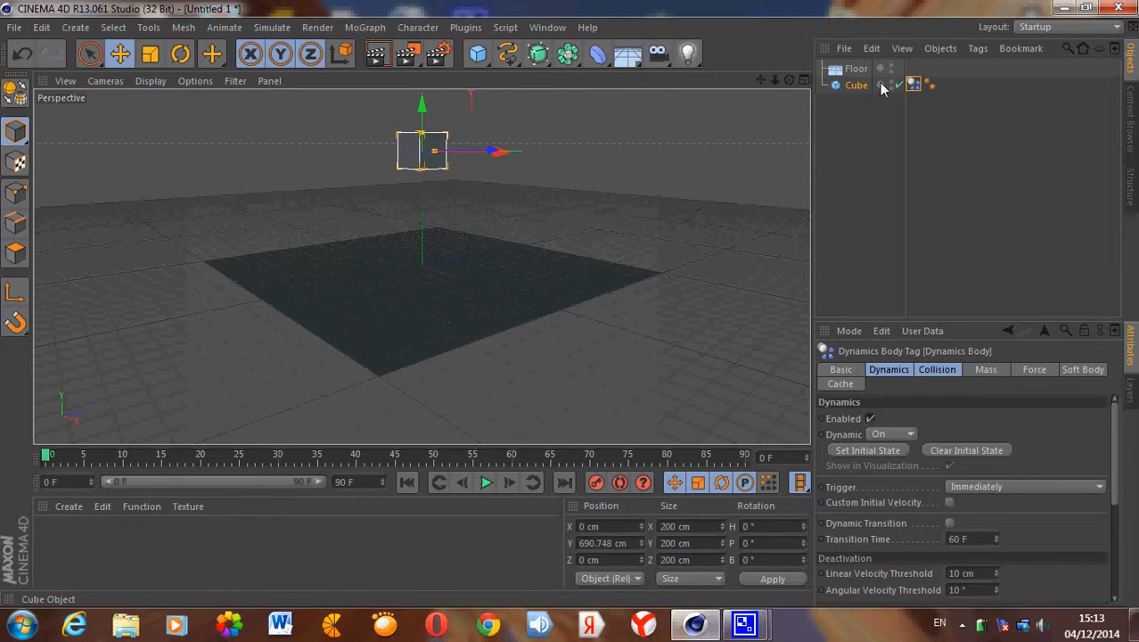
# Apply a Collider Body simulation tag to the floor.
pyautogui.click(832, 71)
pyautogui.rightClick(832, 71)
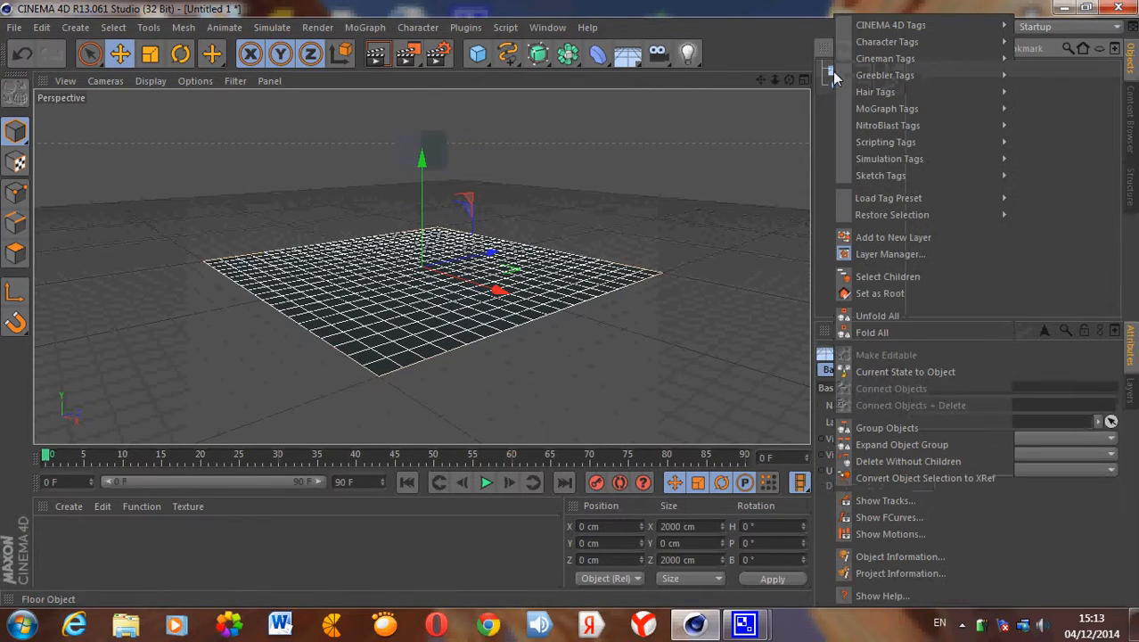
pyautogui.click(830, 67)
pyautogui.rightClick(830, 72)
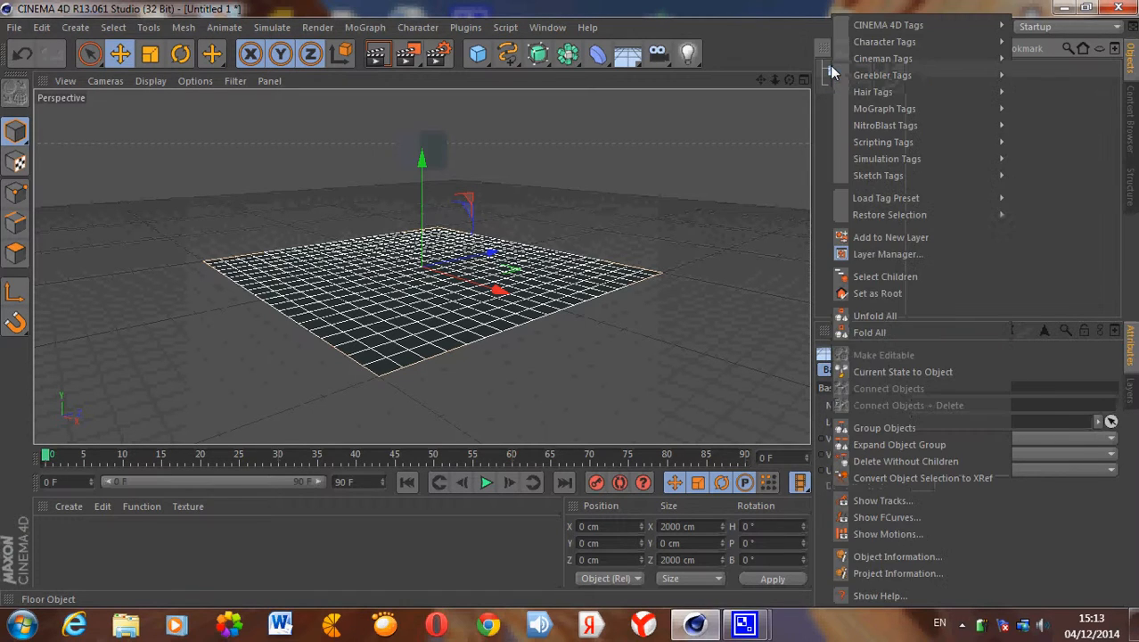
pyautogui.rightClick(829, 74)
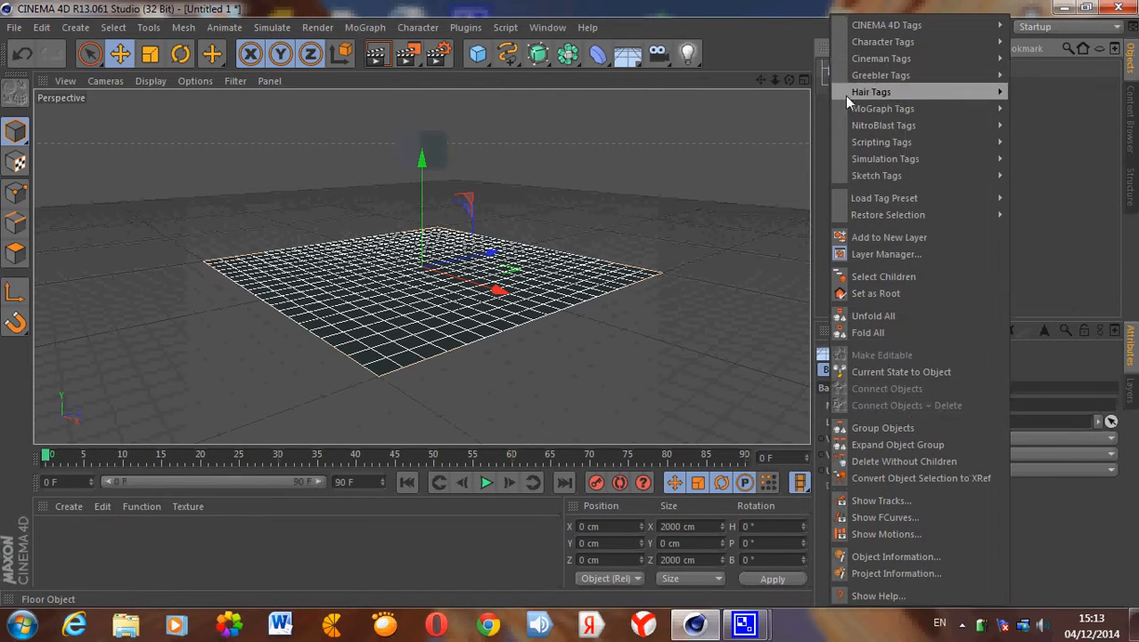
pyautogui.moveTo(895, 159)
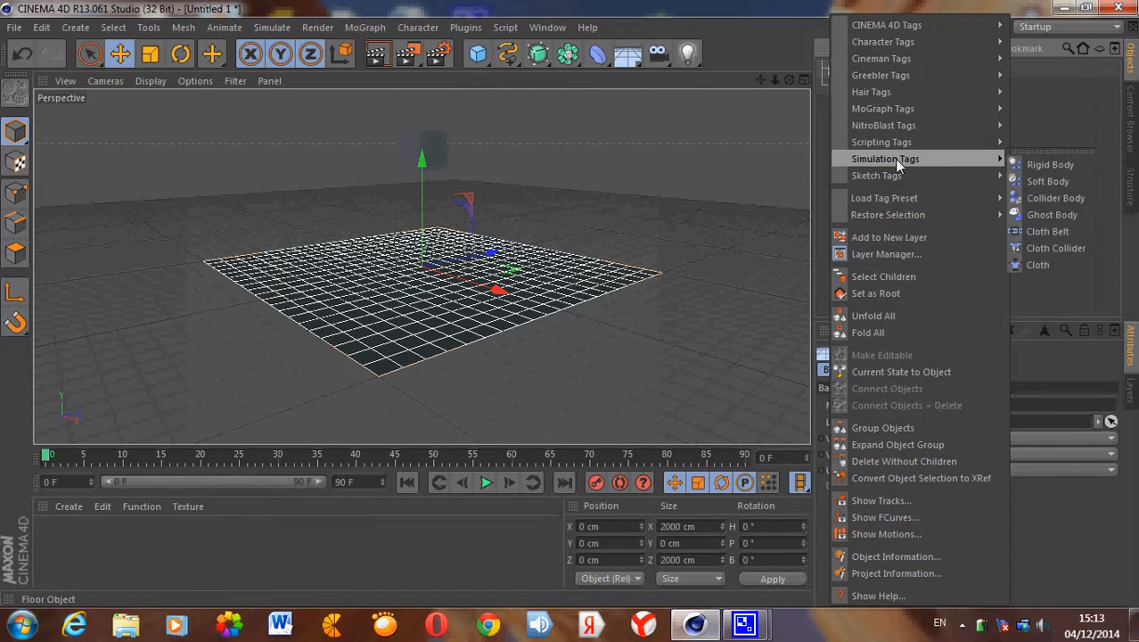
pyautogui.click(1074, 167)
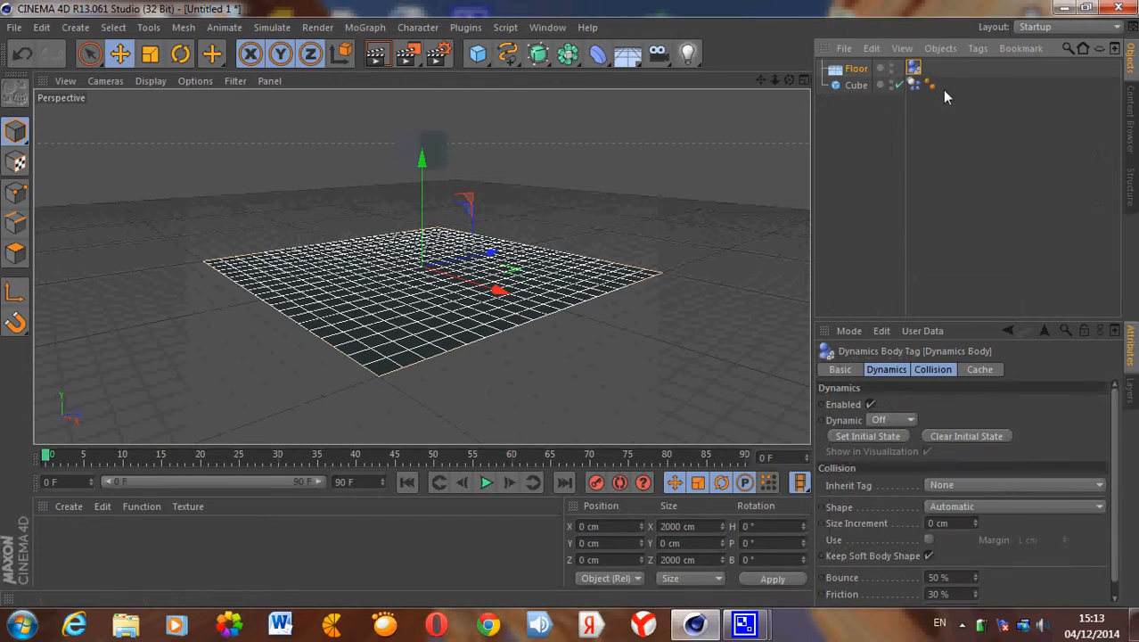
# Set Inherit Tag to Apply Tag to Children in the collision settings of the floor's dynamics tag.
pyautogui.click(933, 369)
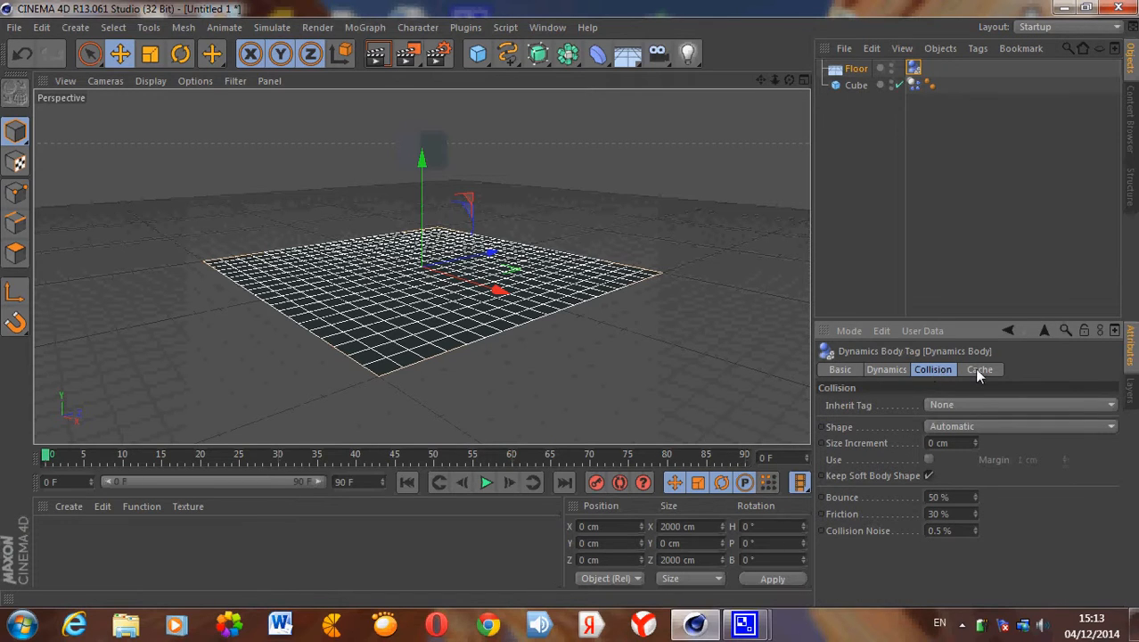
pyautogui.click(976, 371)
pyautogui.click(935, 369)
pyautogui.click(891, 370)
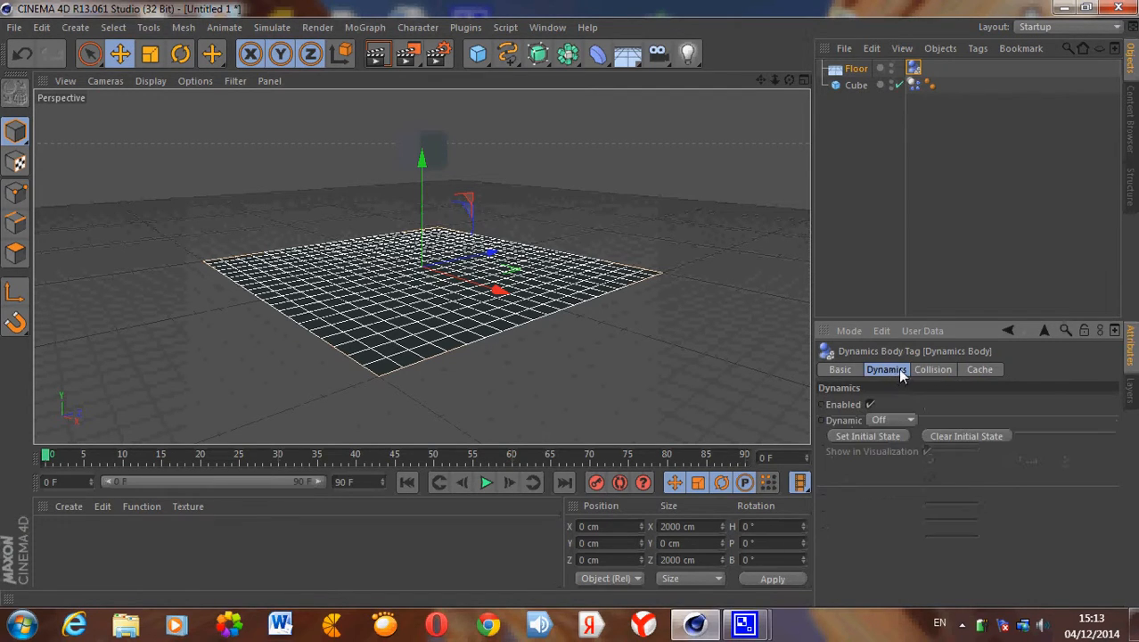
pyautogui.click(933, 369)
pyautogui.click(950, 406)
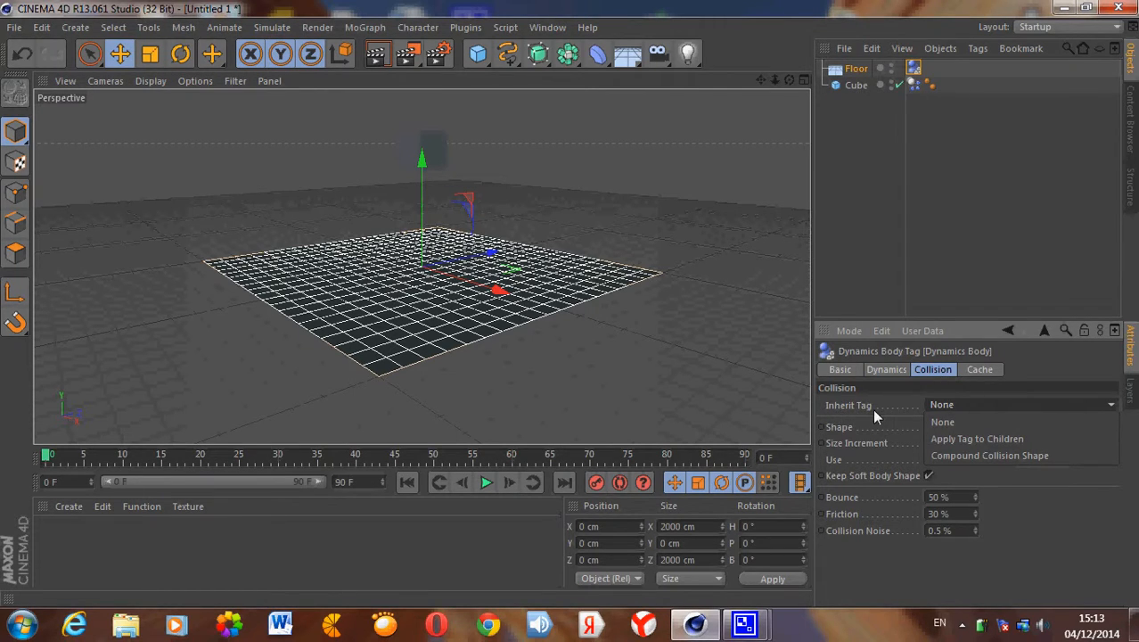
pyautogui.click(977, 439)
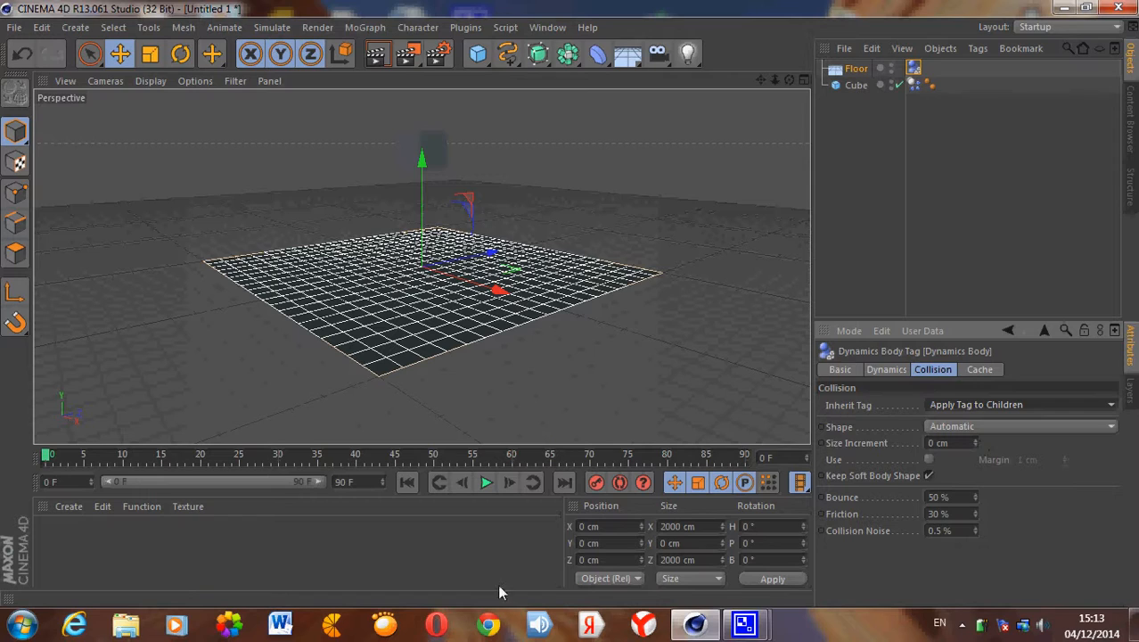
# Play the simulation to check the cube's collision with the floor, and return the timeline to frame 0.
pyautogui.click(486, 482)
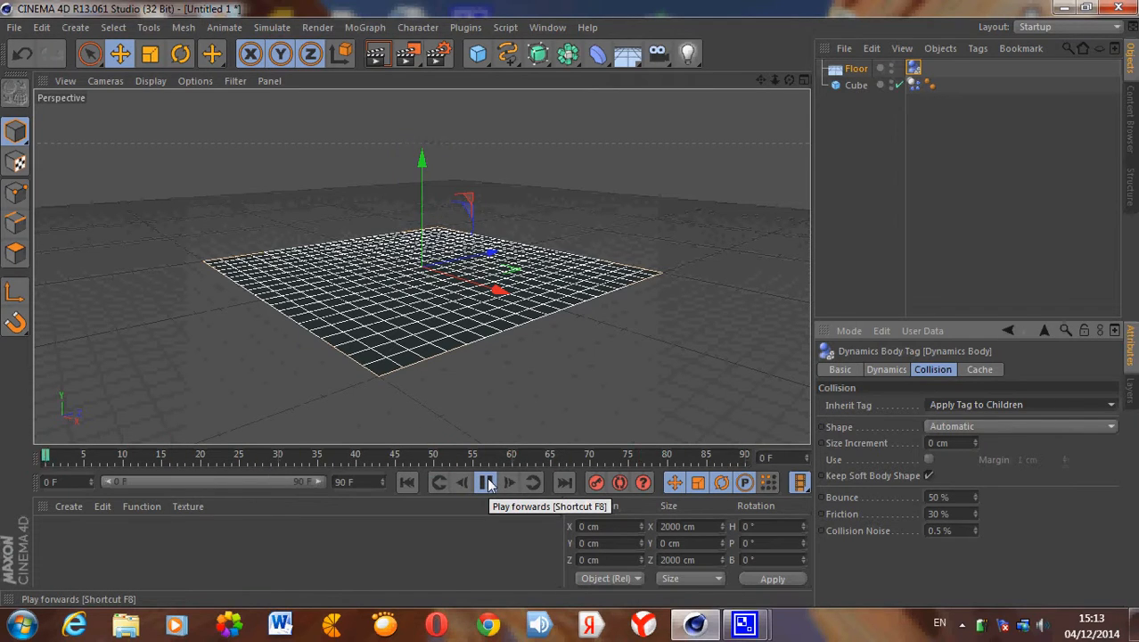
pyautogui.click(486, 482)
pyautogui.click(854, 147)
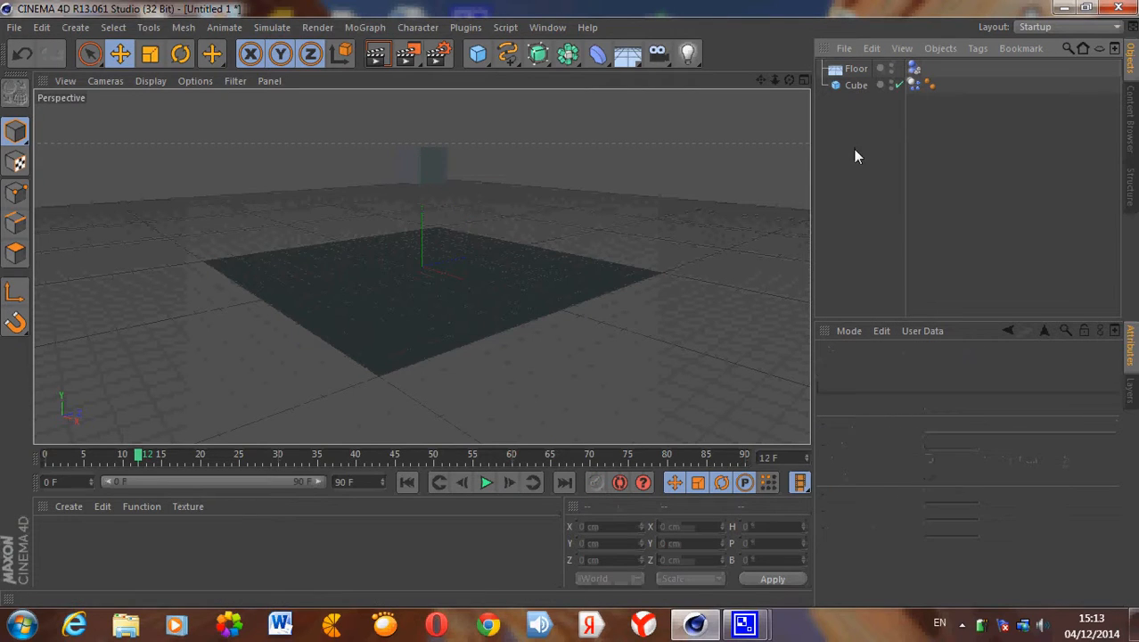
pyautogui.click(486, 482)
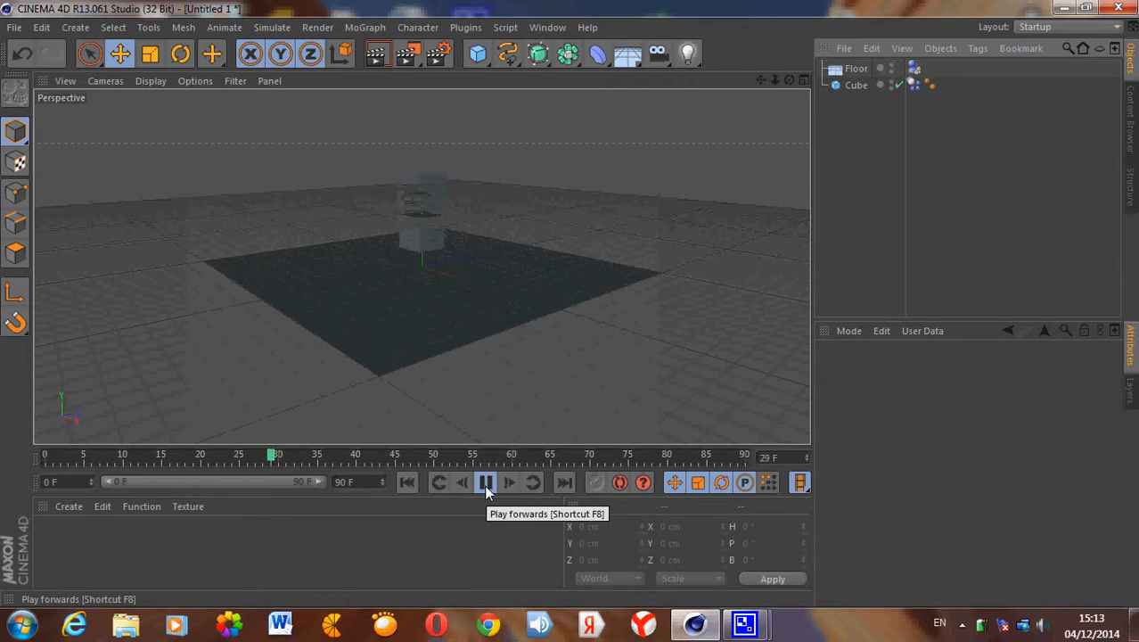
pyautogui.click(486, 482)
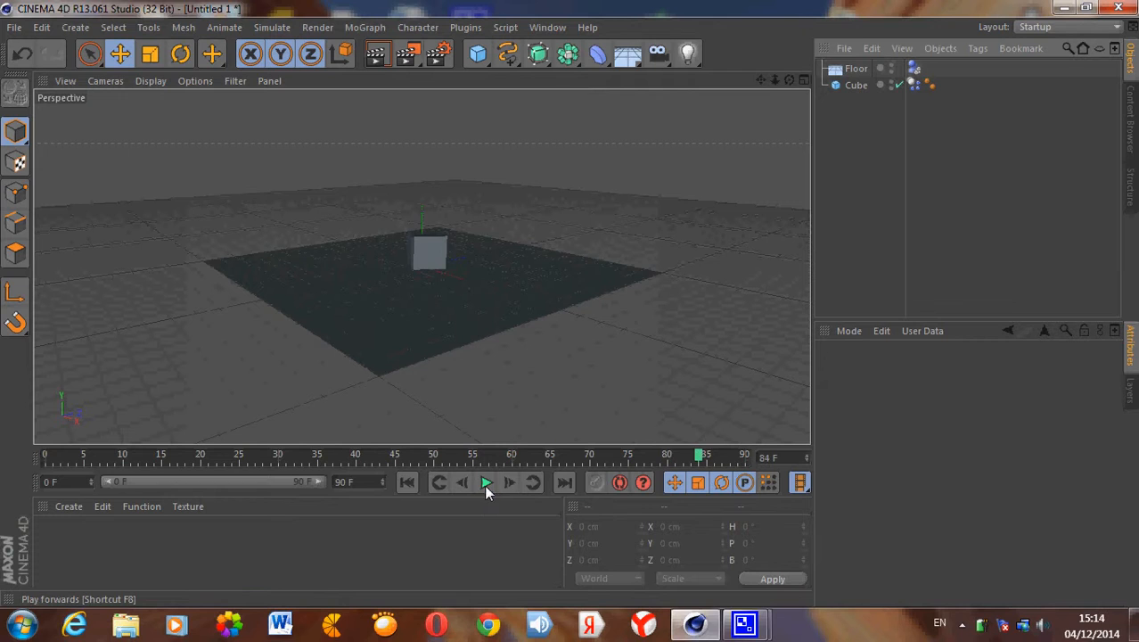
pyautogui.moveTo(702, 455); pyautogui.dragTo(23, 462)
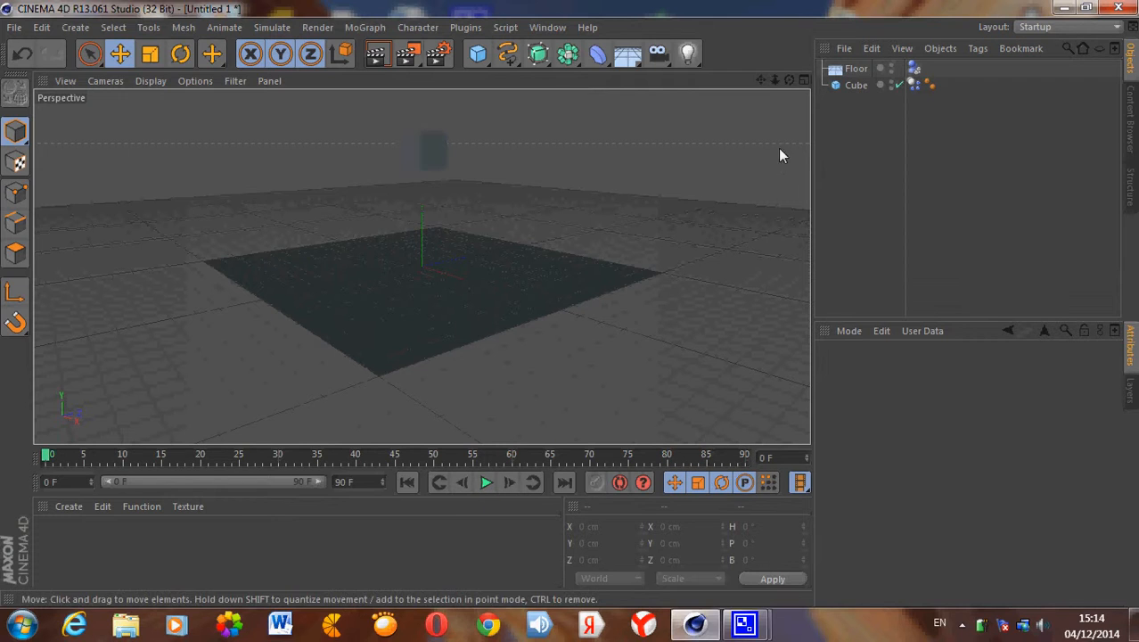
# Set the Friction of the floor's collider tag to 230 %, play the simulation to check it, and return to frame 0.
pyautogui.click(856, 69)
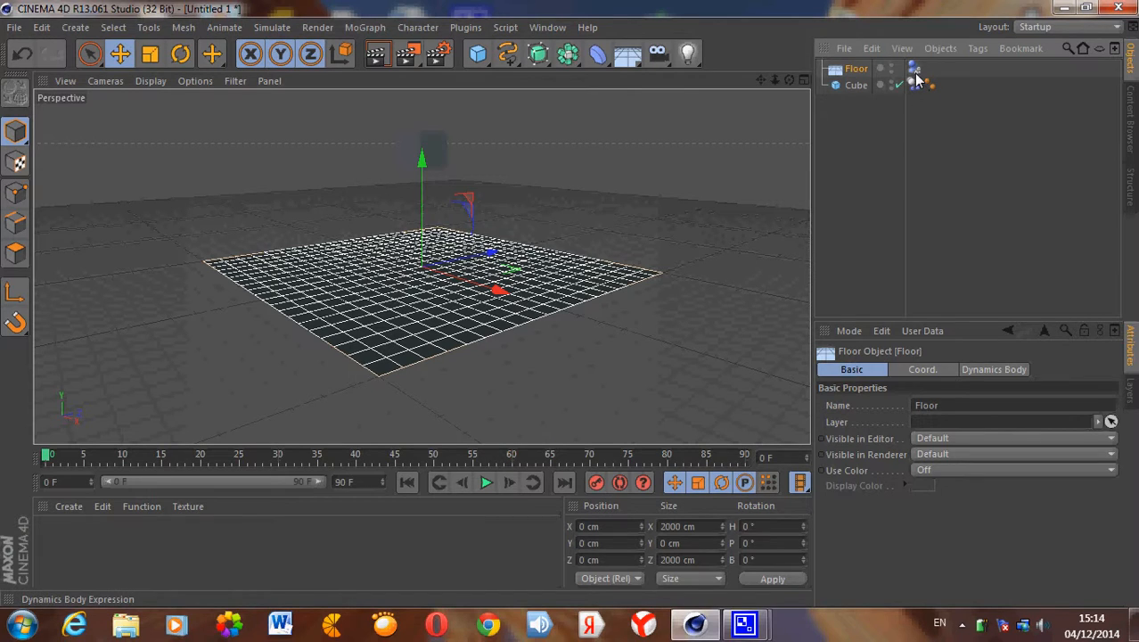
pyautogui.keyDown('ctrl'); pyautogui.moveTo(918, 79); pyautogui.dragTo(914, 69); pyautogui.keyUp('ctrl')
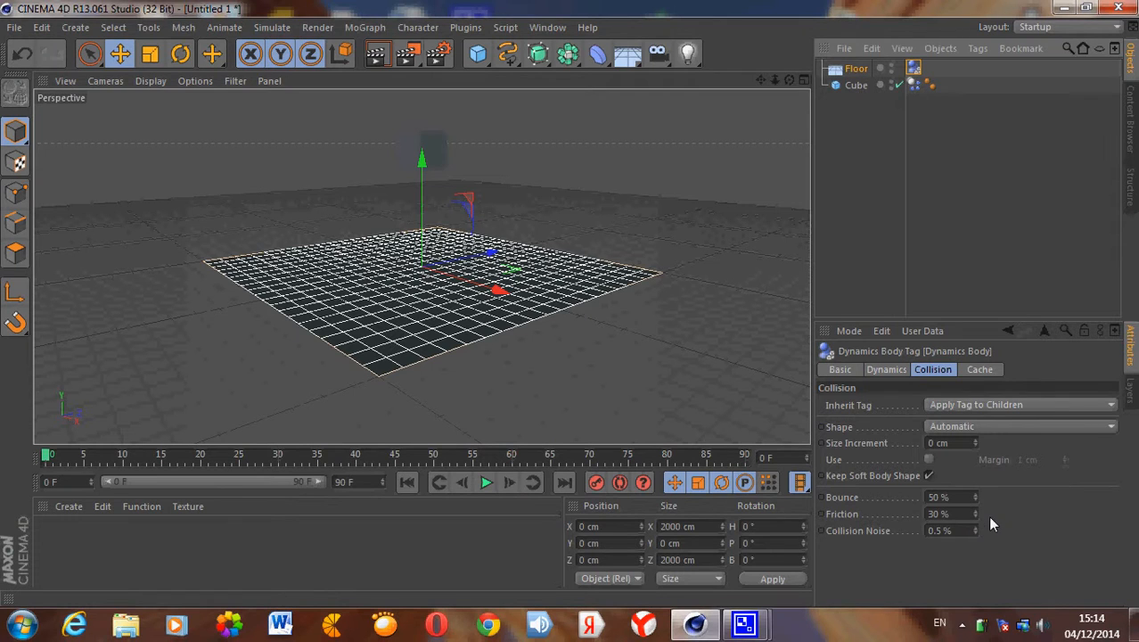
pyautogui.moveTo(976, 516); pyautogui.dragTo(975, 517)
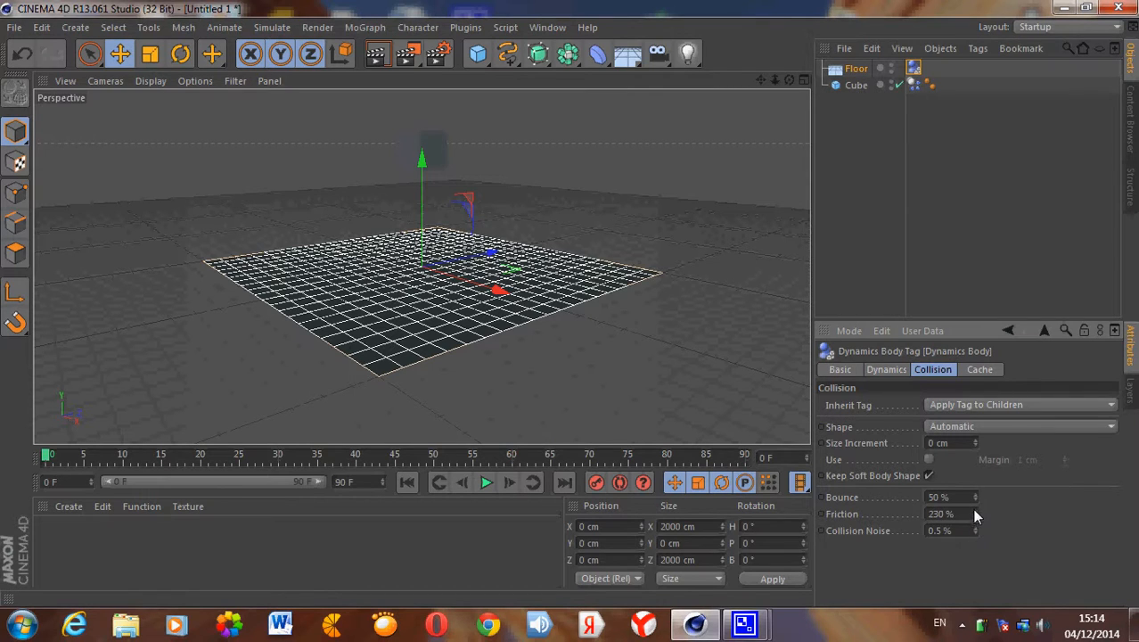
pyautogui.click(485, 482)
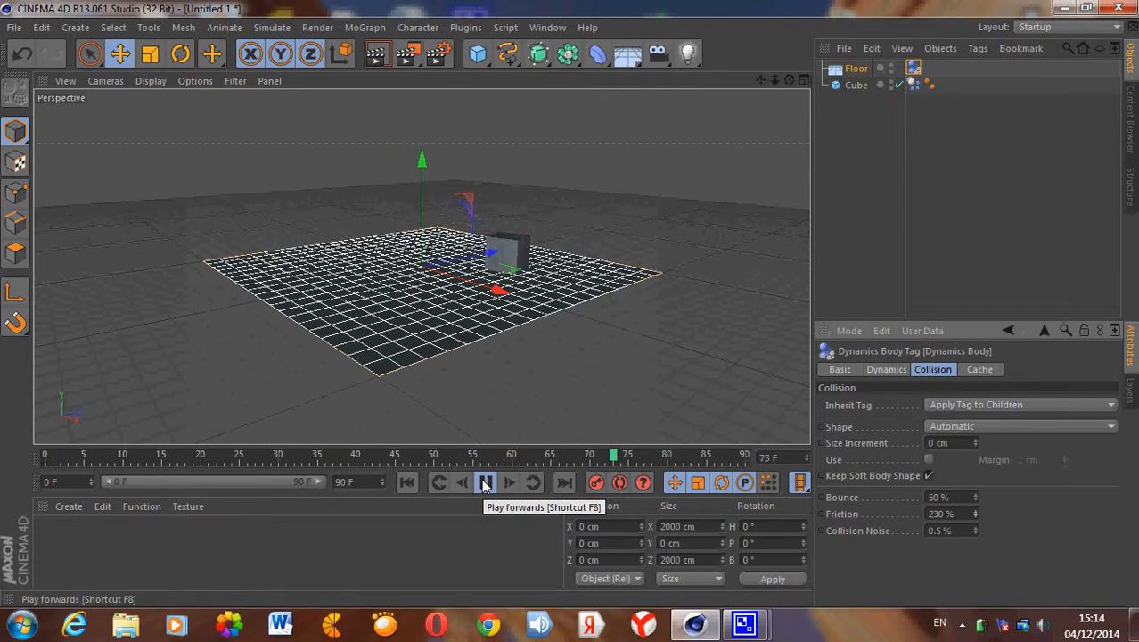
pyautogui.click(485, 483)
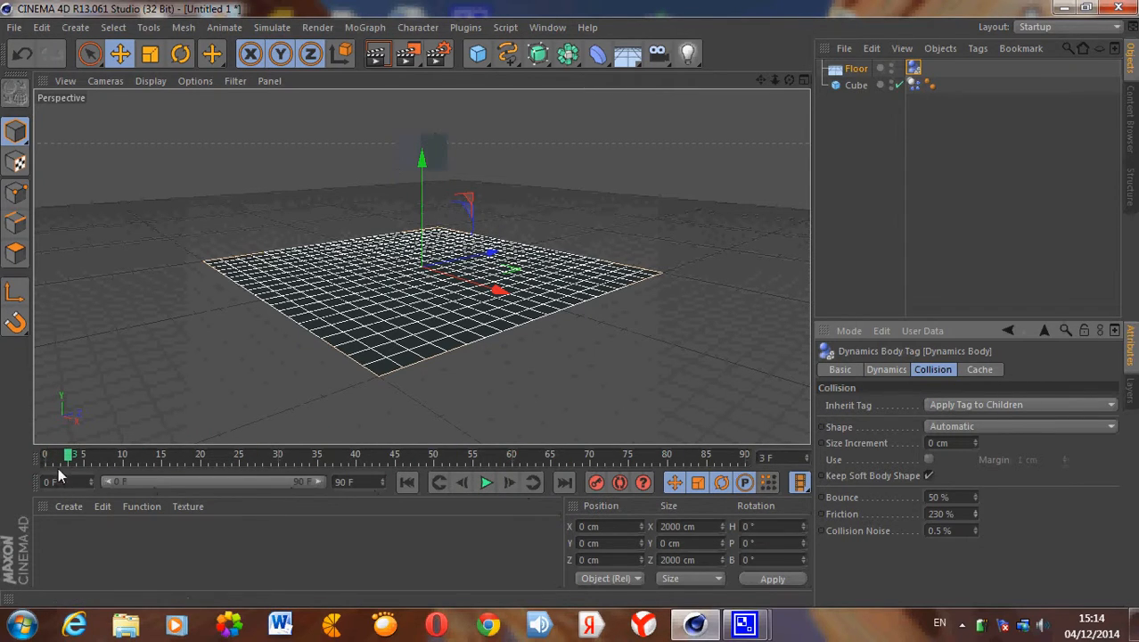
pyautogui.moveTo(63, 455); pyautogui.dragTo(6, 453)
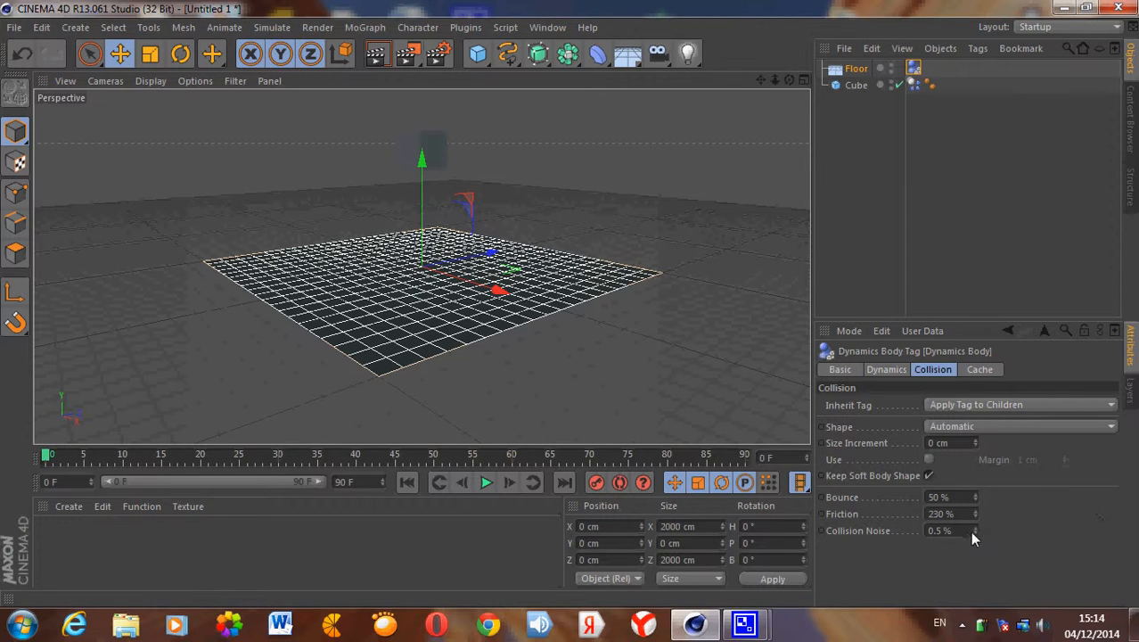
# Set the floor's Collision Noise to 3.4 %, play the simulation to check it, and return to frame 0.
pyautogui.moveTo(974, 530); pyautogui.dragTo(976, 532)
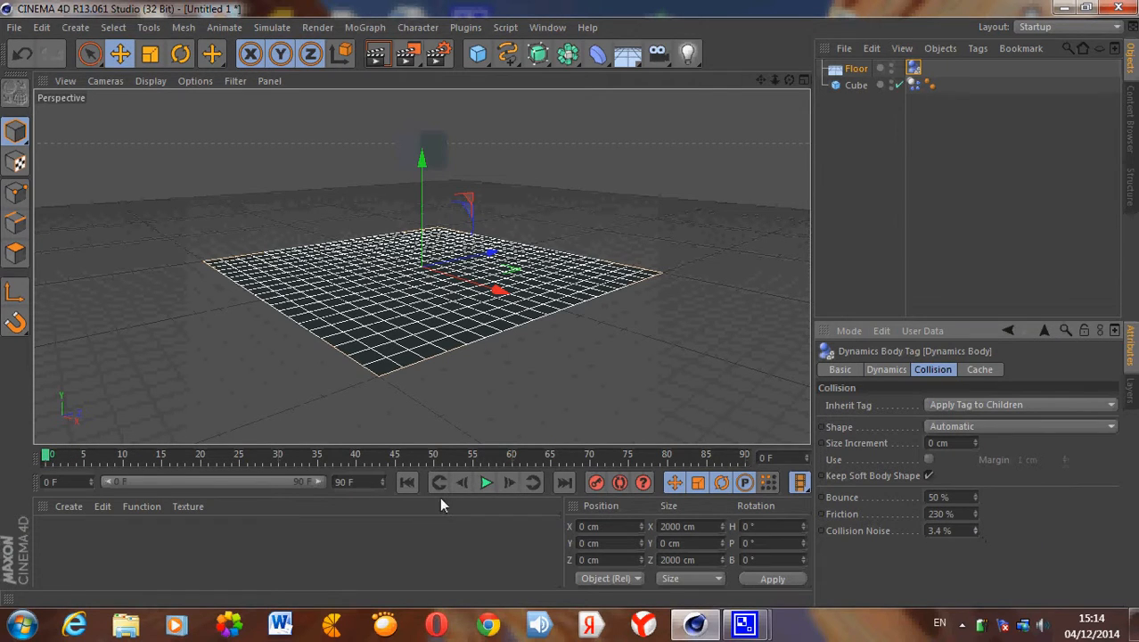
pyautogui.click(486, 482)
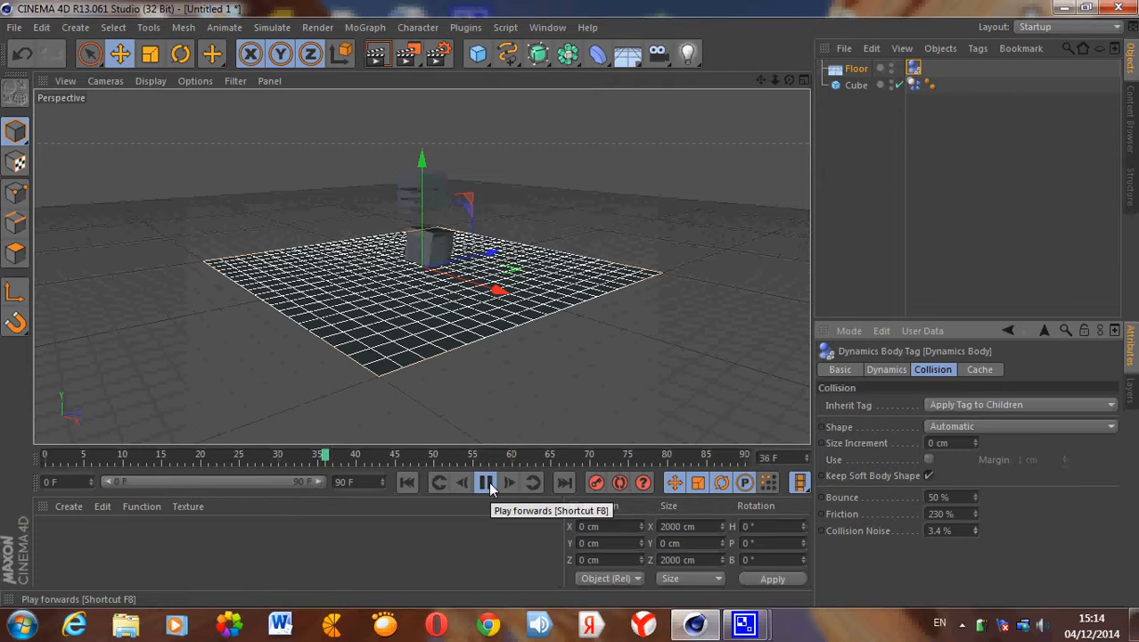
pyautogui.click(488, 482)
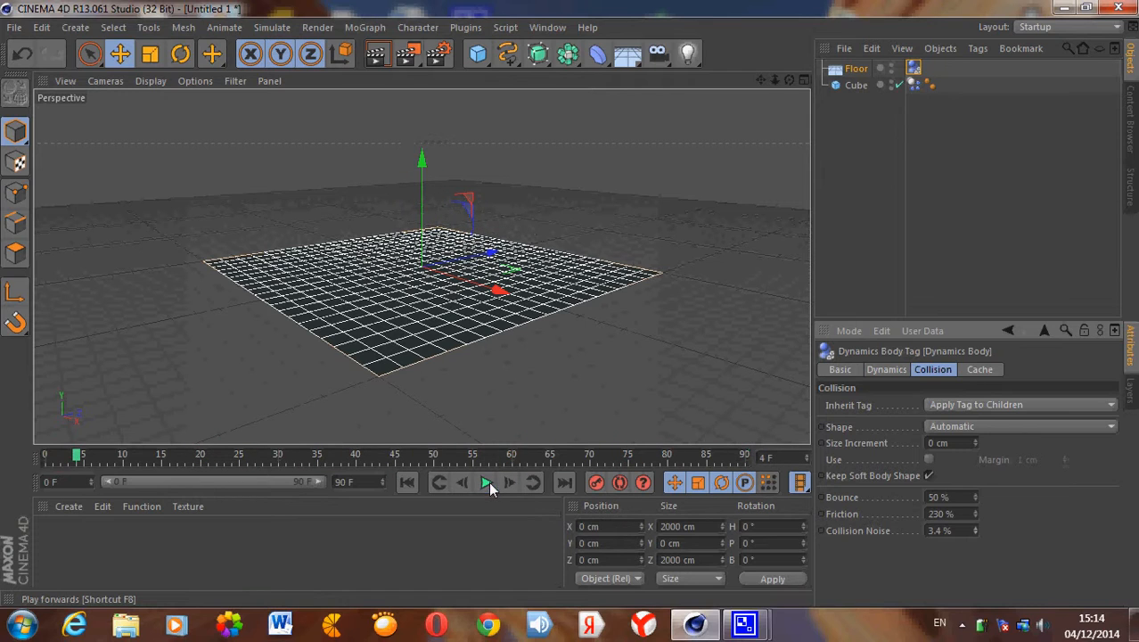
pyautogui.moveTo(76, 458); pyautogui.dragTo(1, 458)
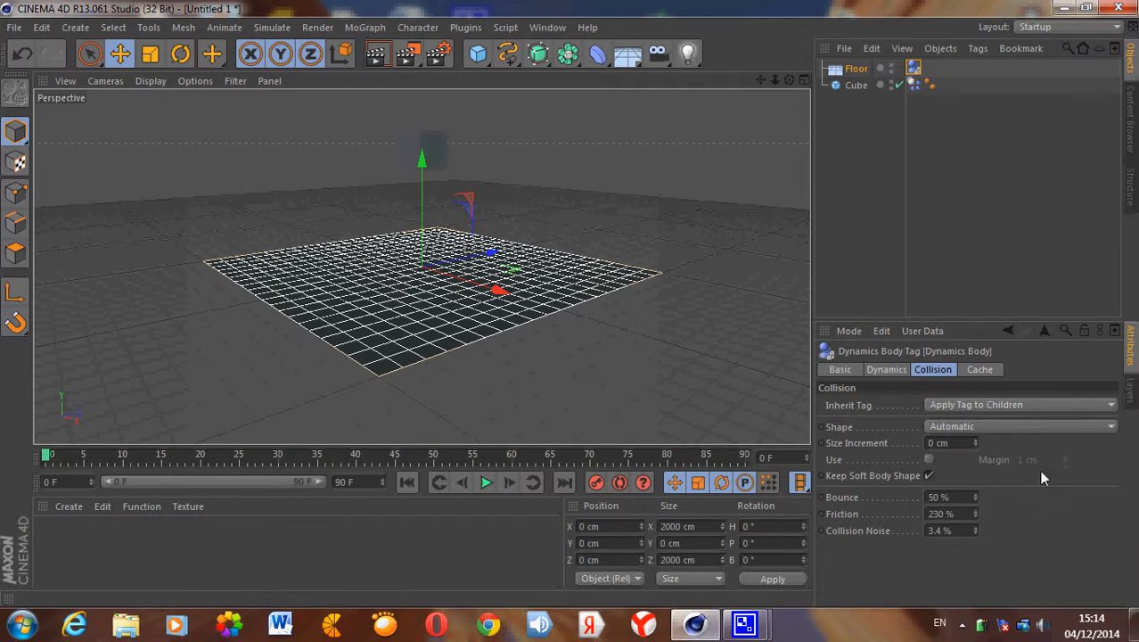
# Try a Bounce of 375 % on the floor's collider tag, play the simulation, and return the timeline to frame 0.
pyautogui.moveTo(973, 499); pyautogui.dragTo(973, 497)
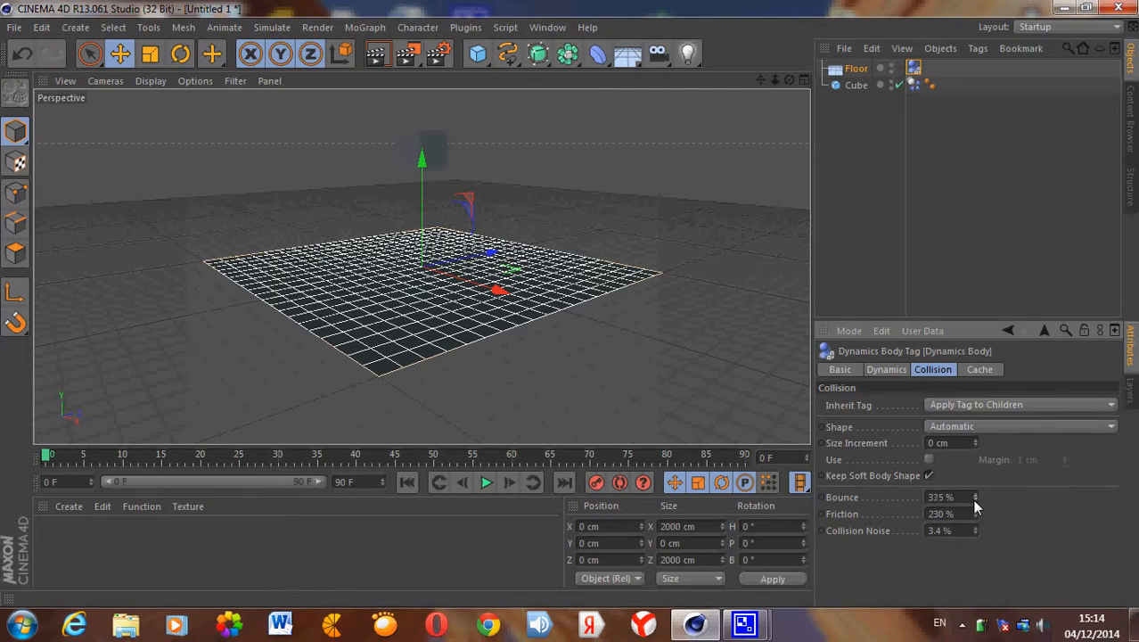
pyautogui.click(486, 481)
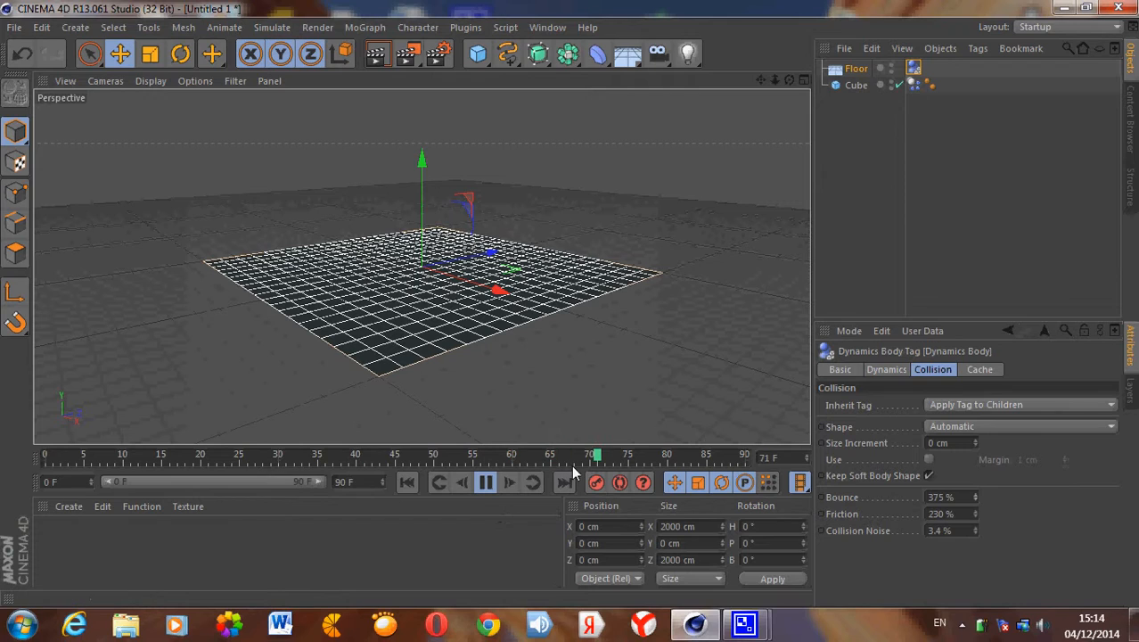
pyautogui.moveTo(111, 462); pyautogui.dragTo(43, 461)
pyautogui.click(486, 482)
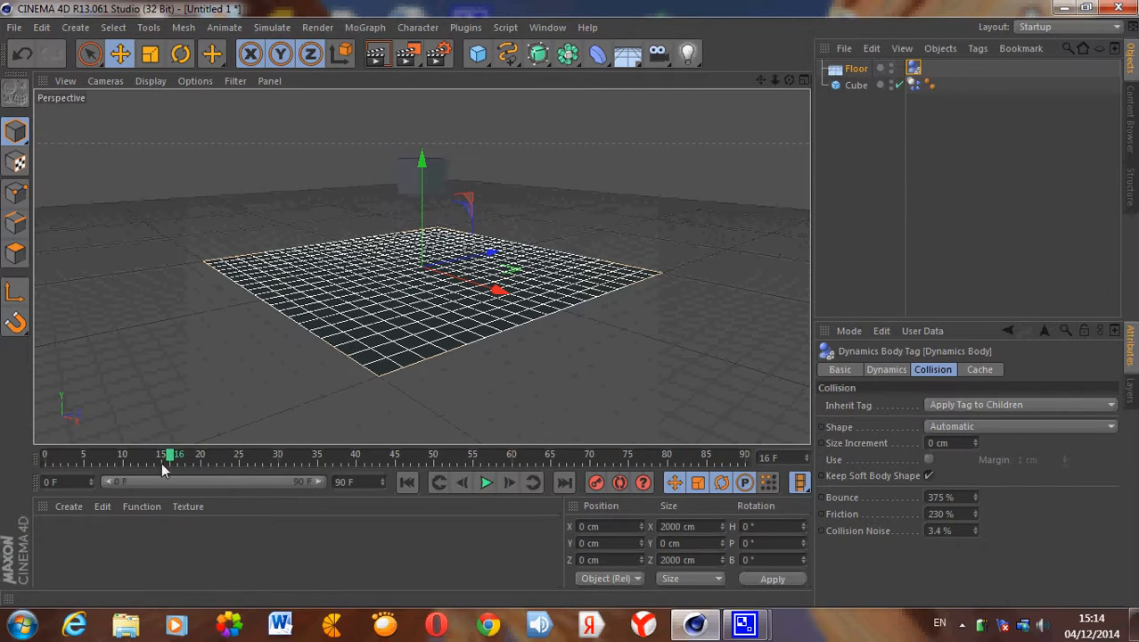
pyautogui.moveTo(164, 454); pyautogui.dragTo(3, 458)
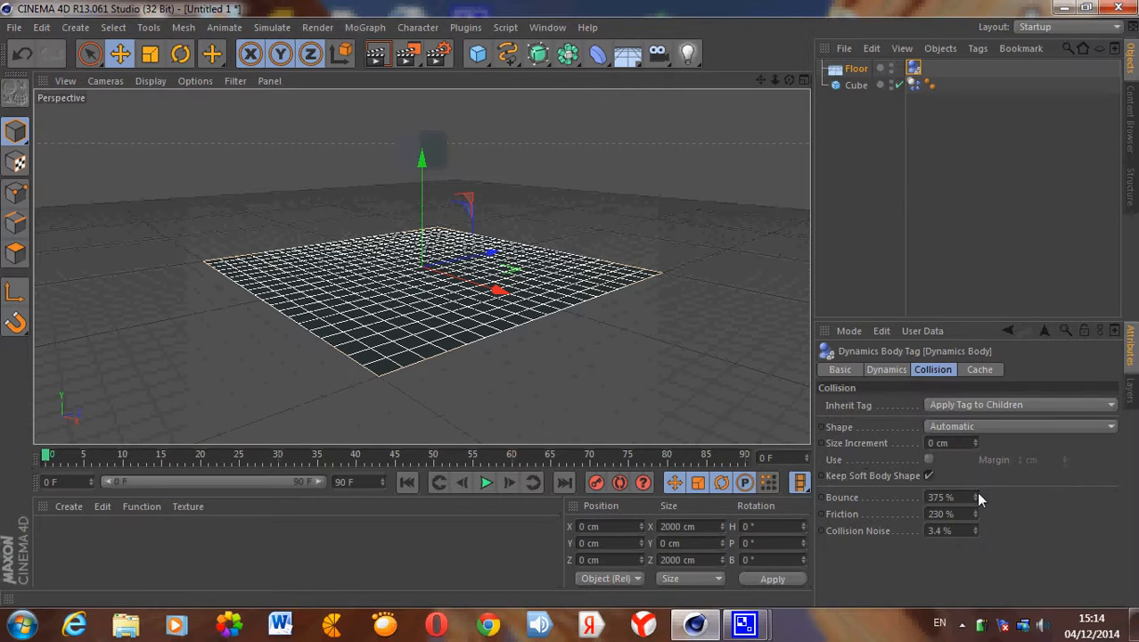
# Set the floor's Bounce to 115 %, play the simulation to check the cube's rebound, and return to frame 0.
pyautogui.moveTo(978, 497); pyautogui.dragTo(977, 499)
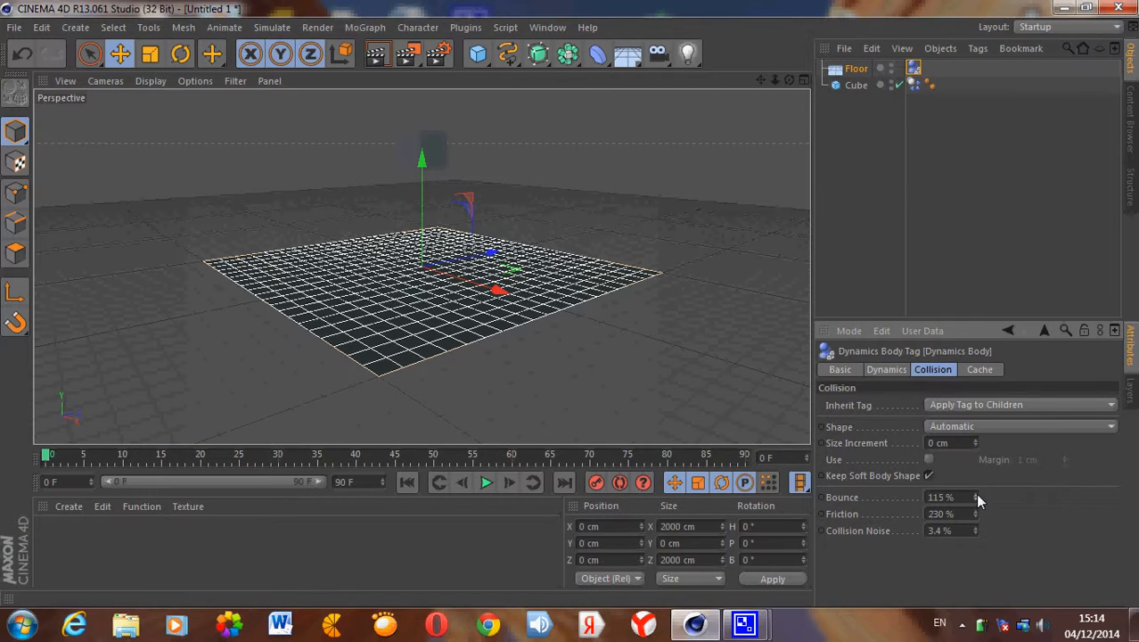
pyautogui.click(486, 481)
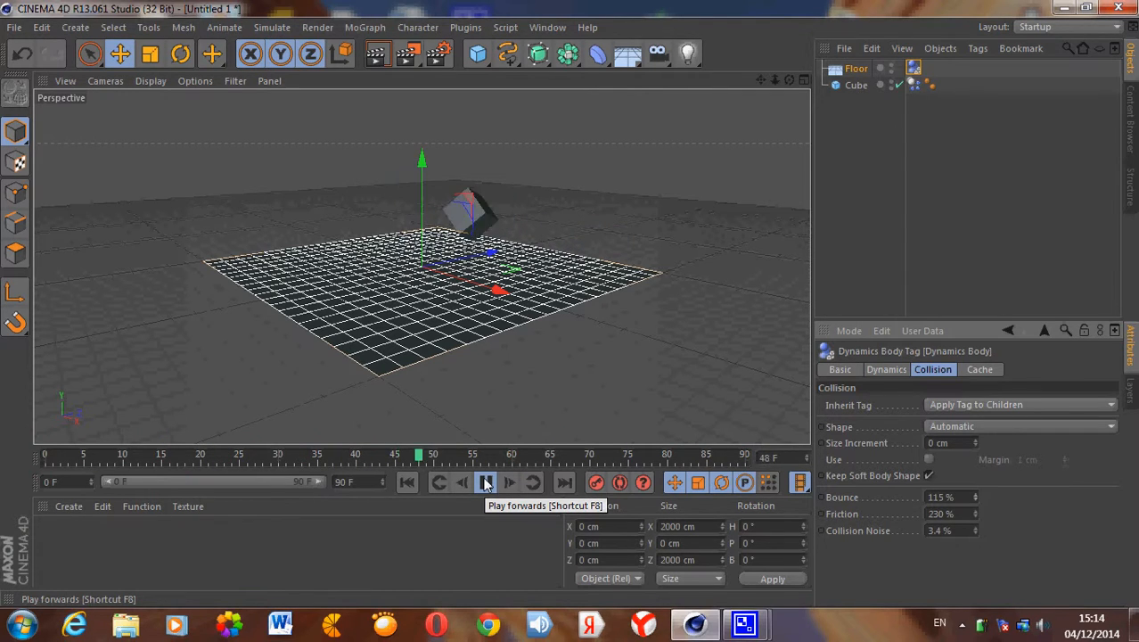
pyautogui.click(486, 481)
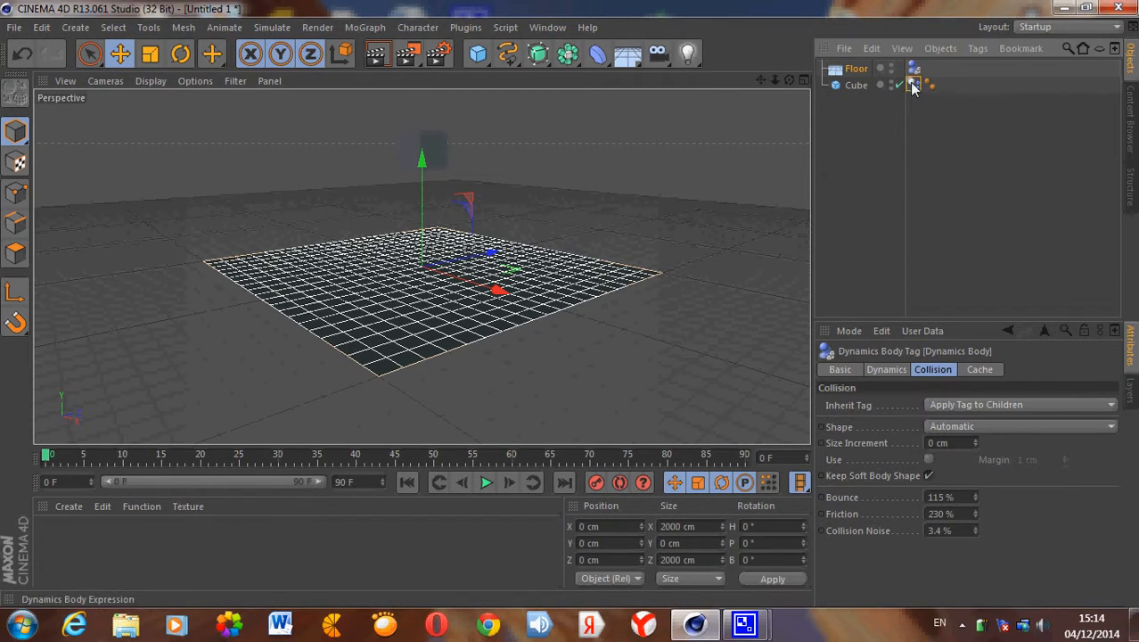
# Apply a Soft Body simulation tag to the cube in place of its rigid body behaviour.
pyautogui.click(913, 85)
pyautogui.rightClick(910, 86)
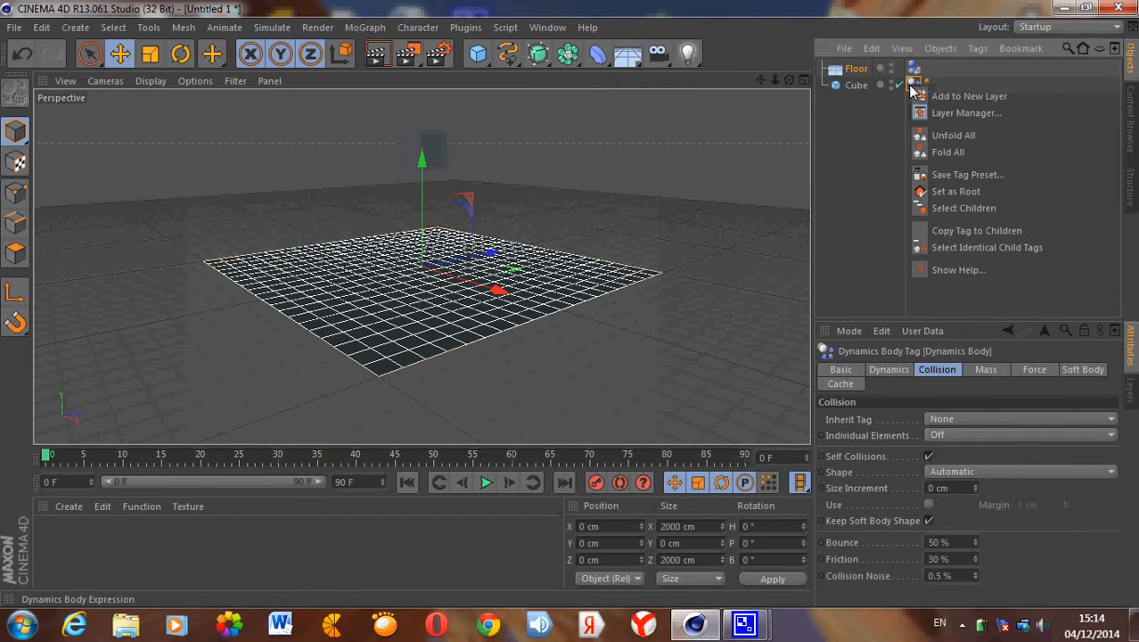
pyautogui.click(840, 90)
pyautogui.click(840, 91)
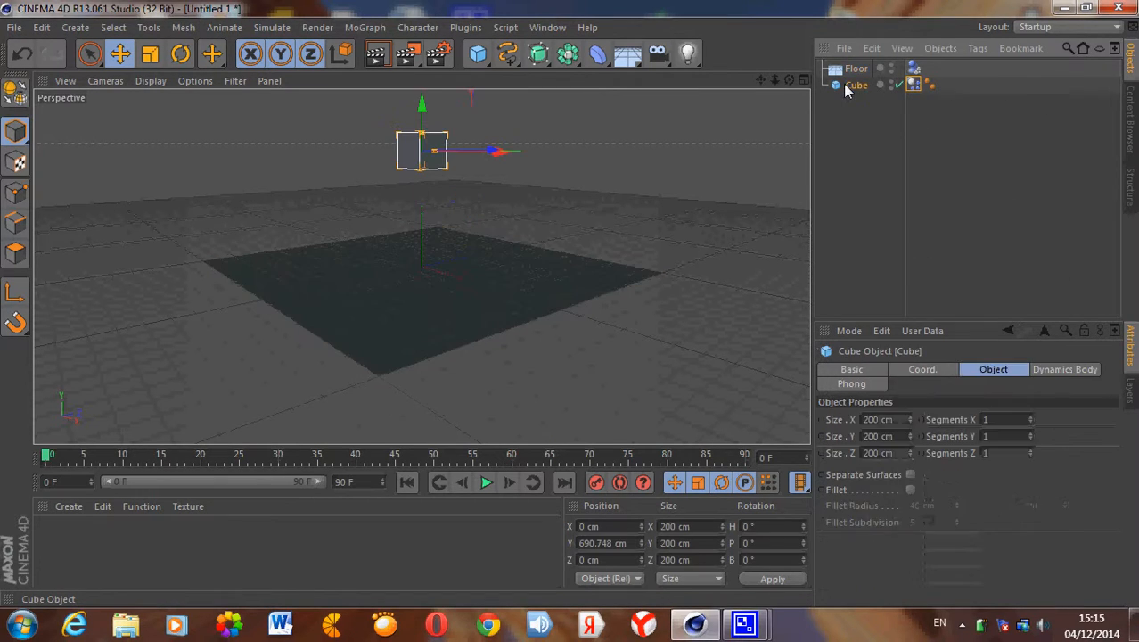
pyautogui.rightClick(843, 92)
pyautogui.moveTo(895, 161)
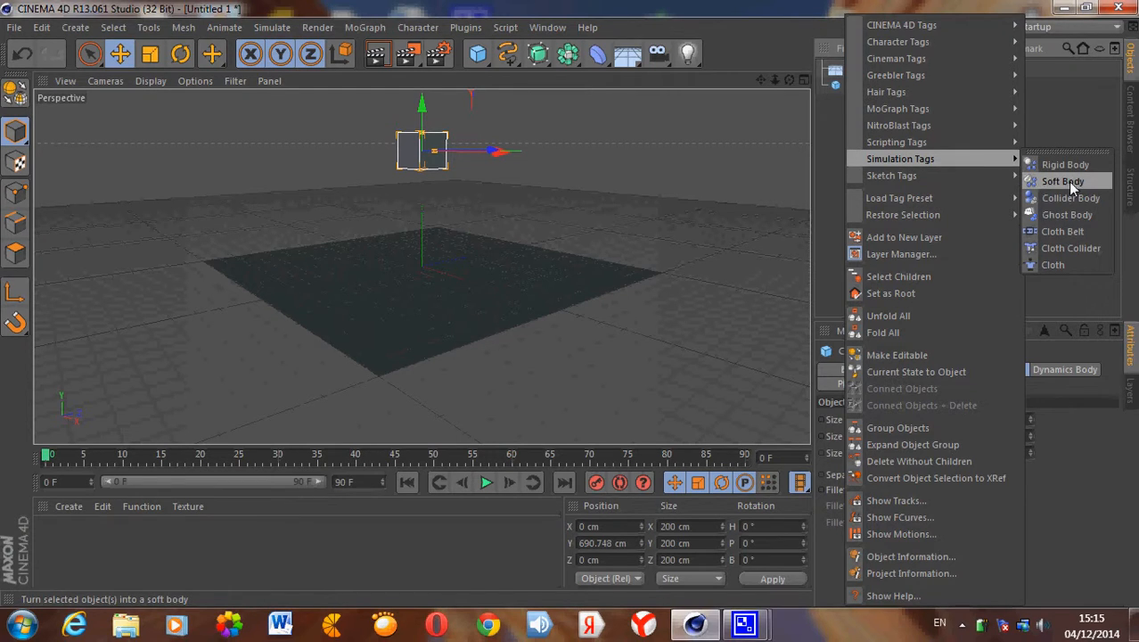
pyautogui.click(1068, 181)
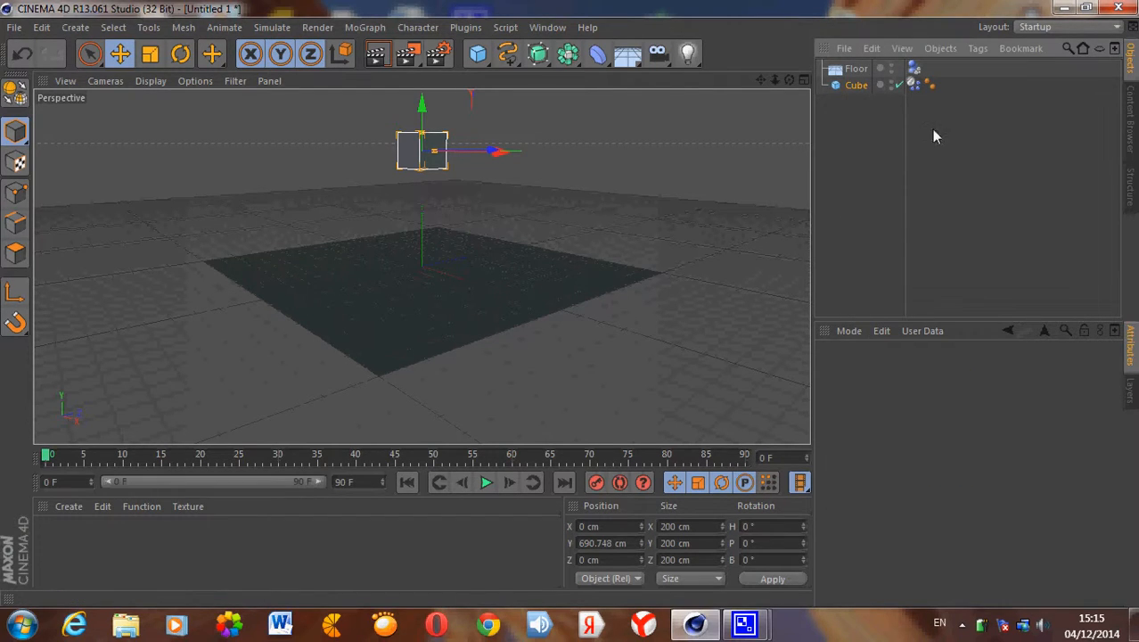
# Play the simulation to check how the soft body cube lands on the floor, and return to frame 0.
pyautogui.scroll(3, 439, 247)
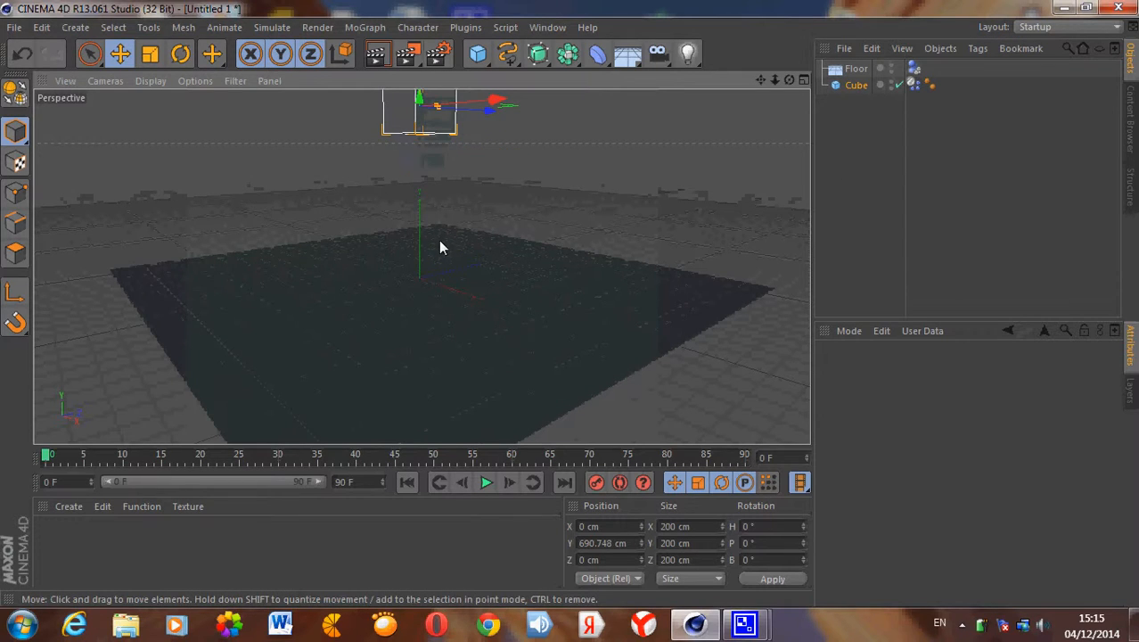
pyautogui.click(485, 482)
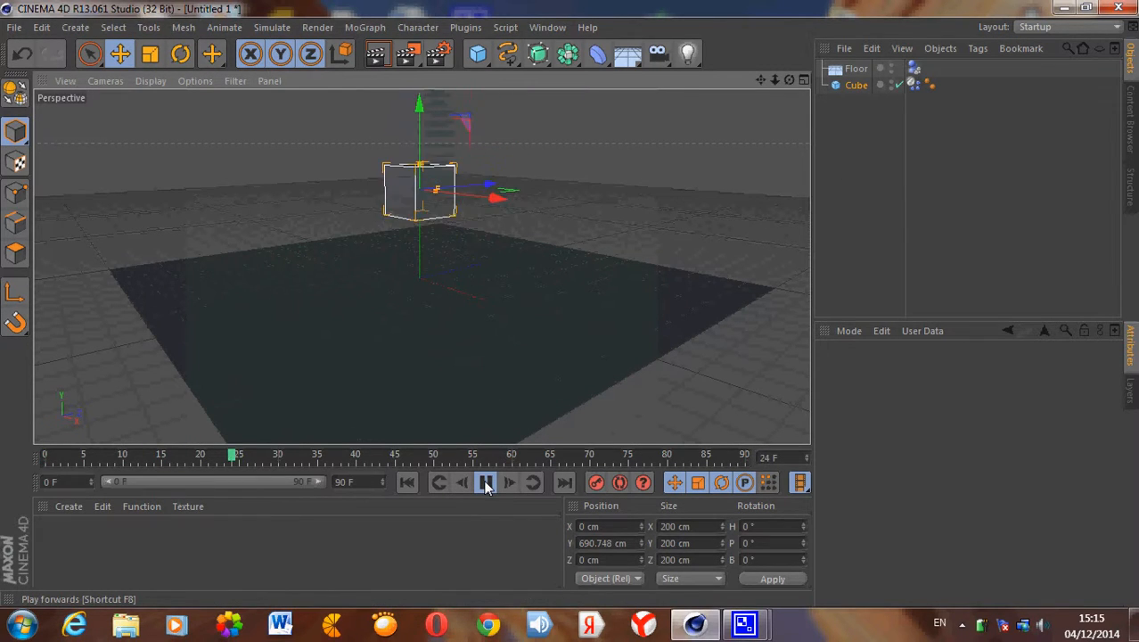
pyautogui.click(486, 482)
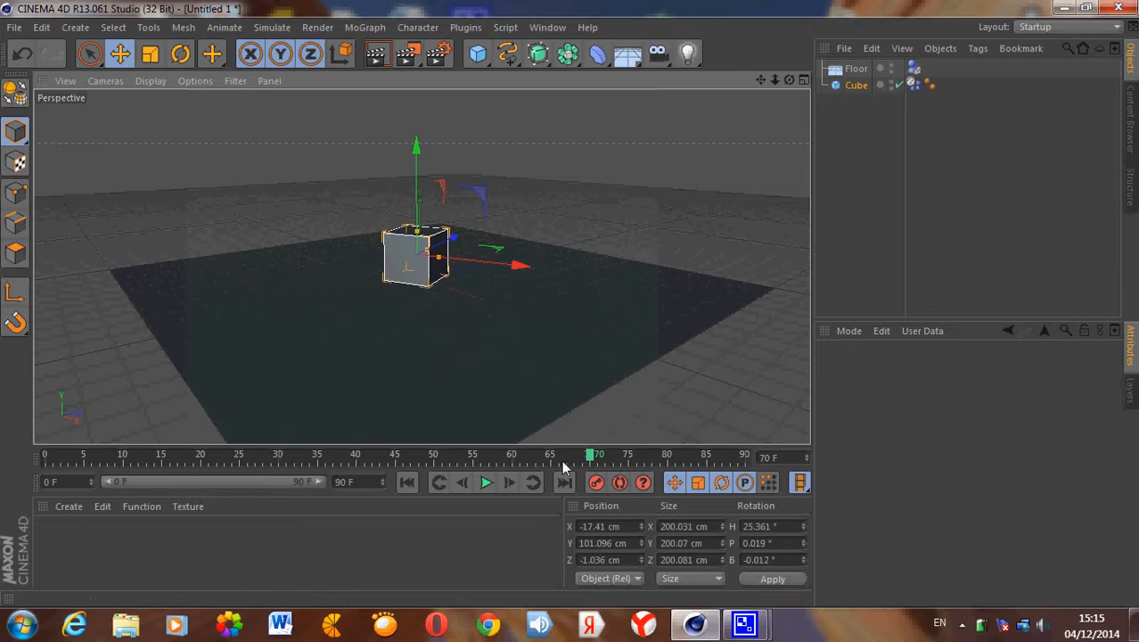
pyautogui.moveTo(589, 457); pyautogui.dragTo(6, 458)
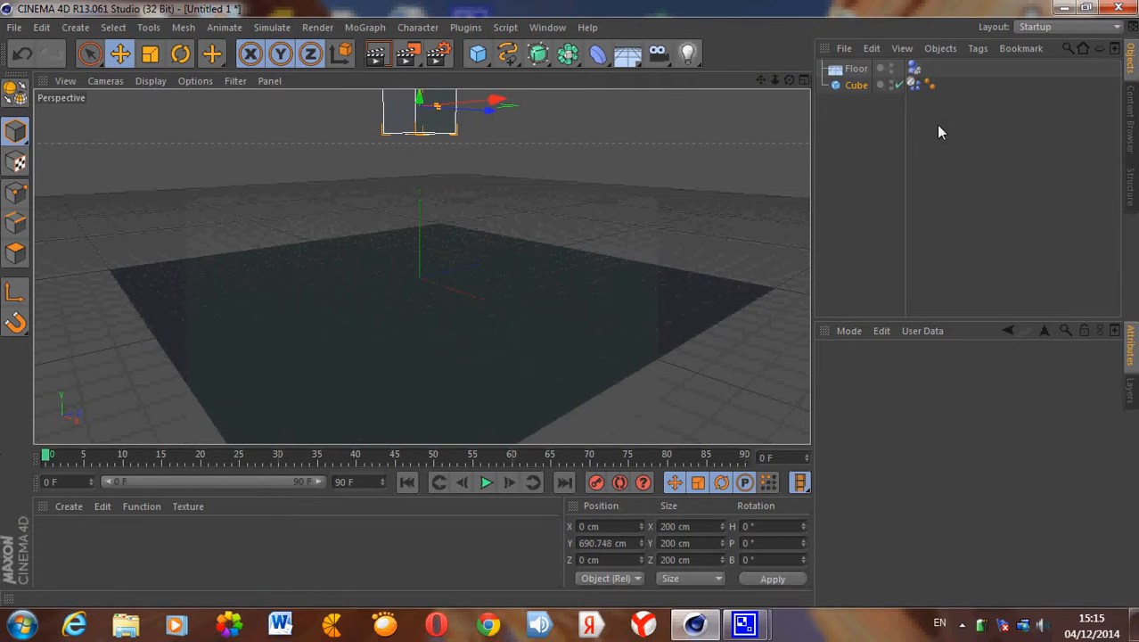
# Review the Inherit Tag options of the cube's dynamics tag without changing them, and replay the soft body simulation.
pyautogui.click(913, 84)
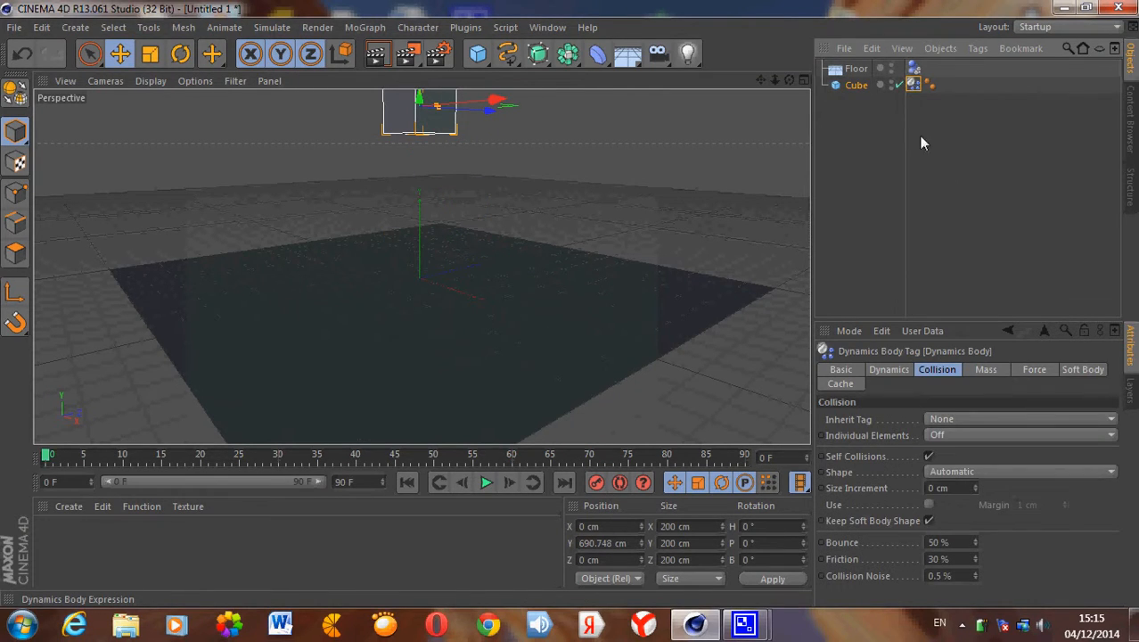
pyautogui.click(942, 420)
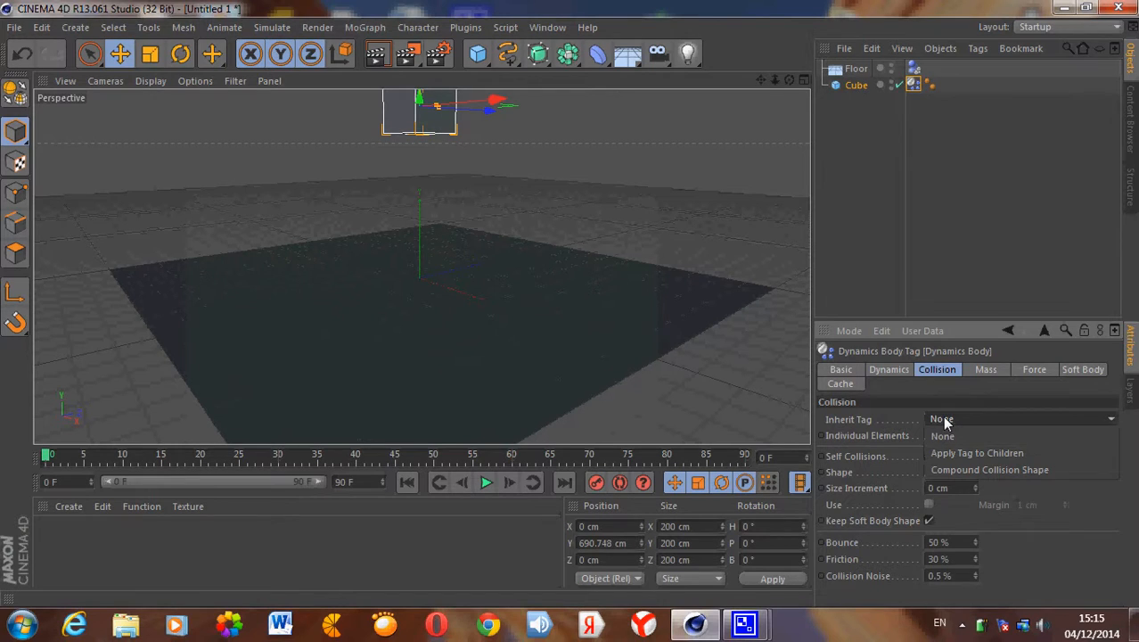
pyautogui.click(945, 422)
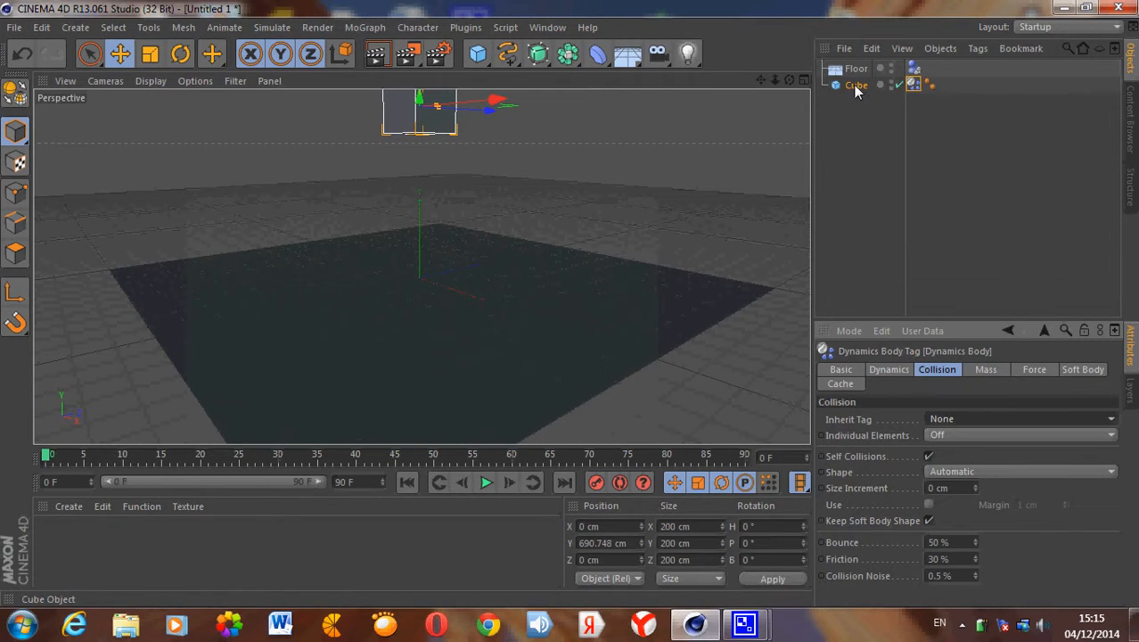
pyautogui.click(853, 85)
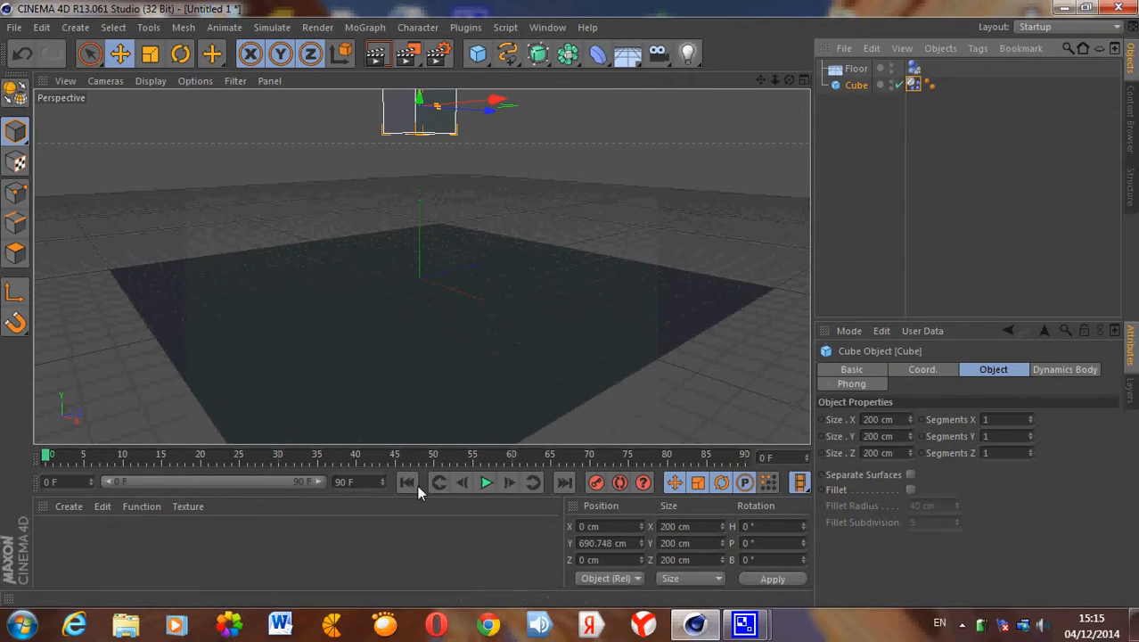
pyautogui.click(486, 483)
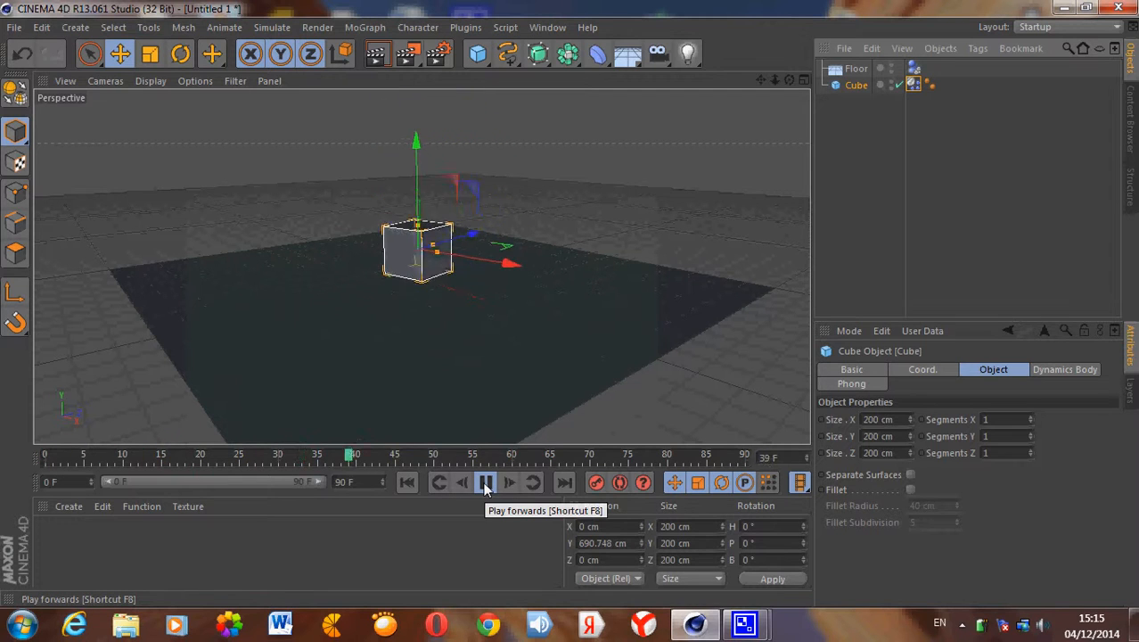
# Set Bounce to 210 % and Friction to 115 % in the collision settings of the cube's dynamics tag.
pyautogui.click(914, 85)
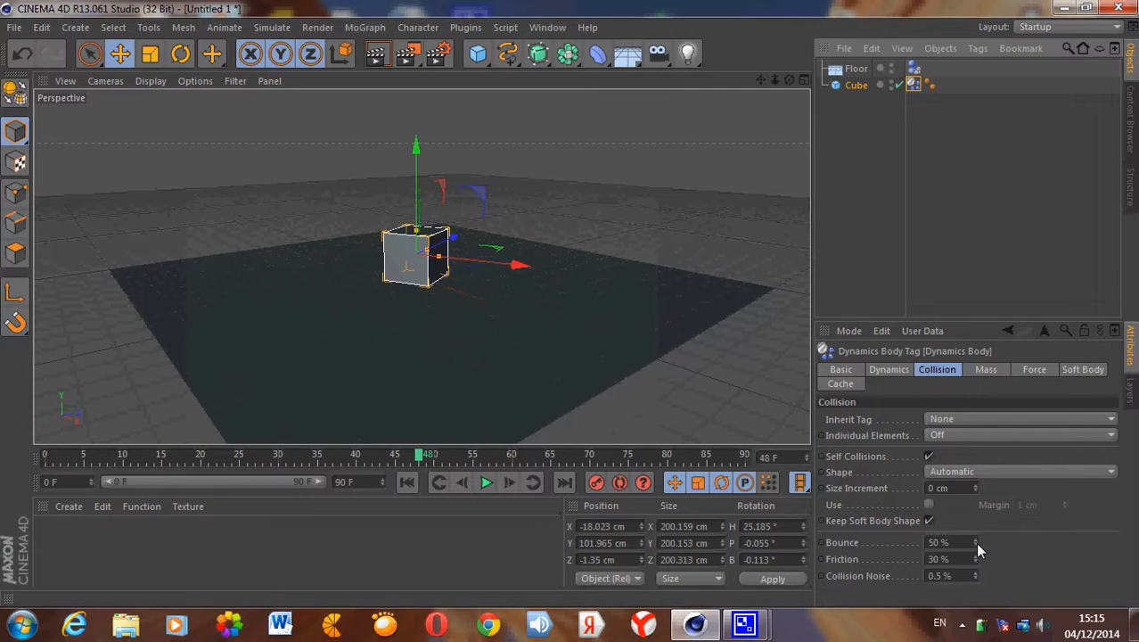
pyautogui.moveTo(975, 542); pyautogui.dragTo(975, 542)
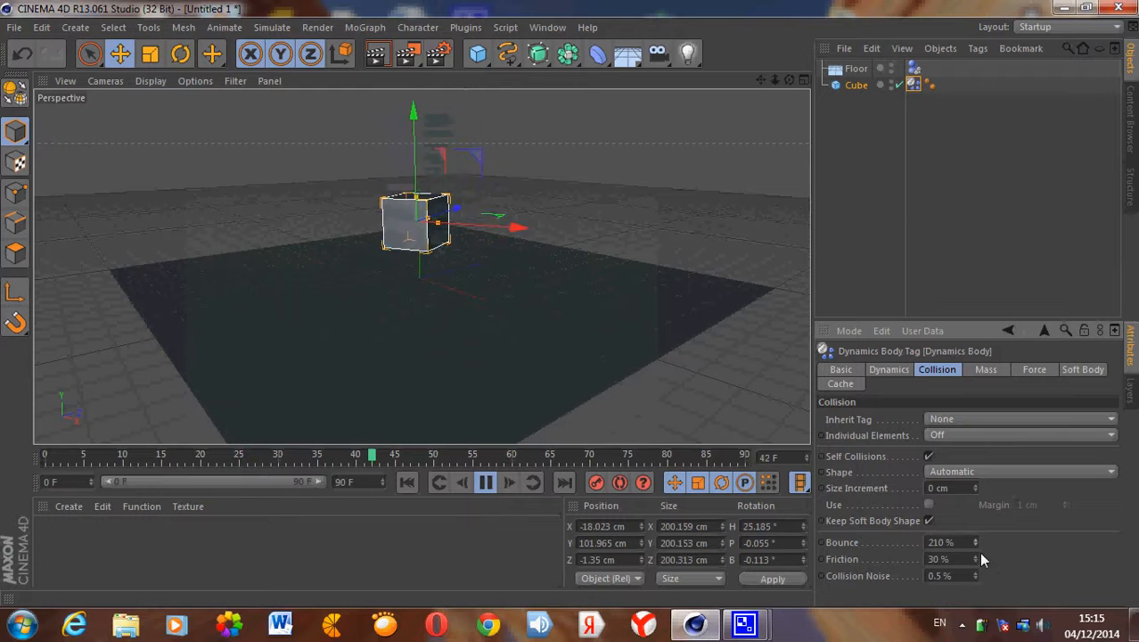
pyautogui.moveTo(976, 559); pyautogui.dragTo(976, 560)
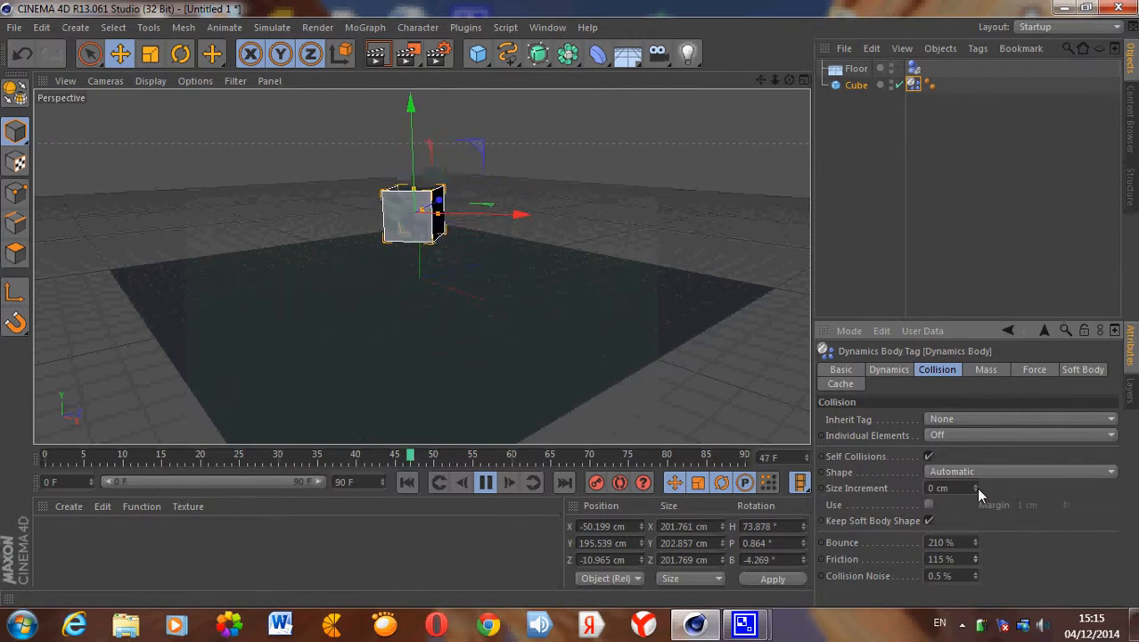
# Set Size Increment to 31 cm and the collision Shape to Convex Hull for the cube's dynamics tag.
pyautogui.moveTo(976, 486); pyautogui.dragTo(976, 485)
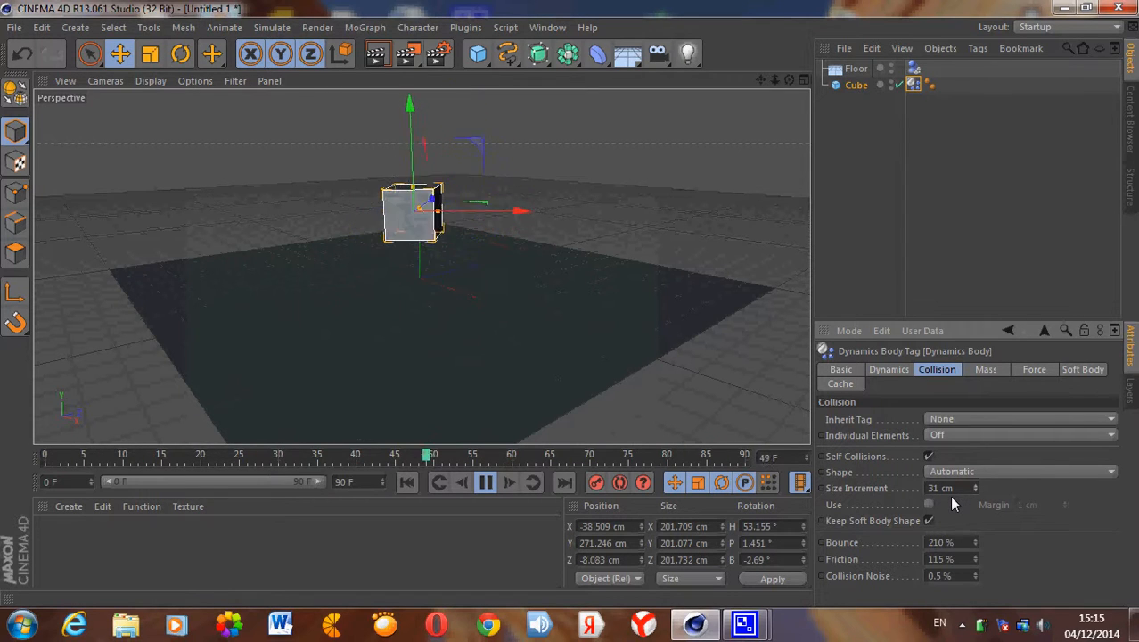
pyautogui.click(978, 469)
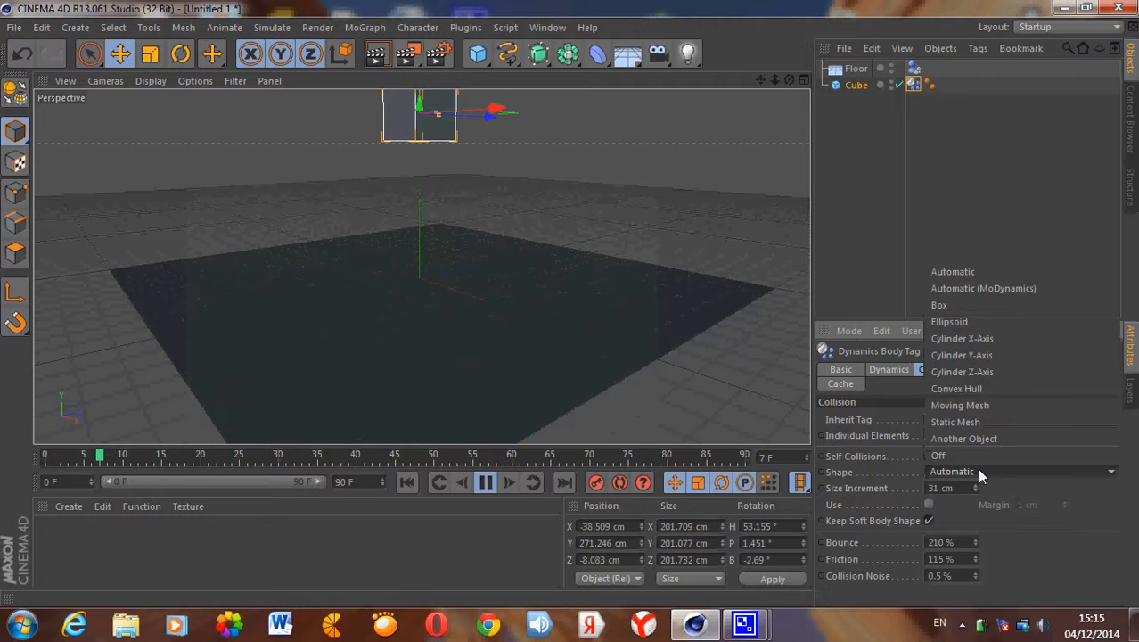
pyautogui.click(974, 388)
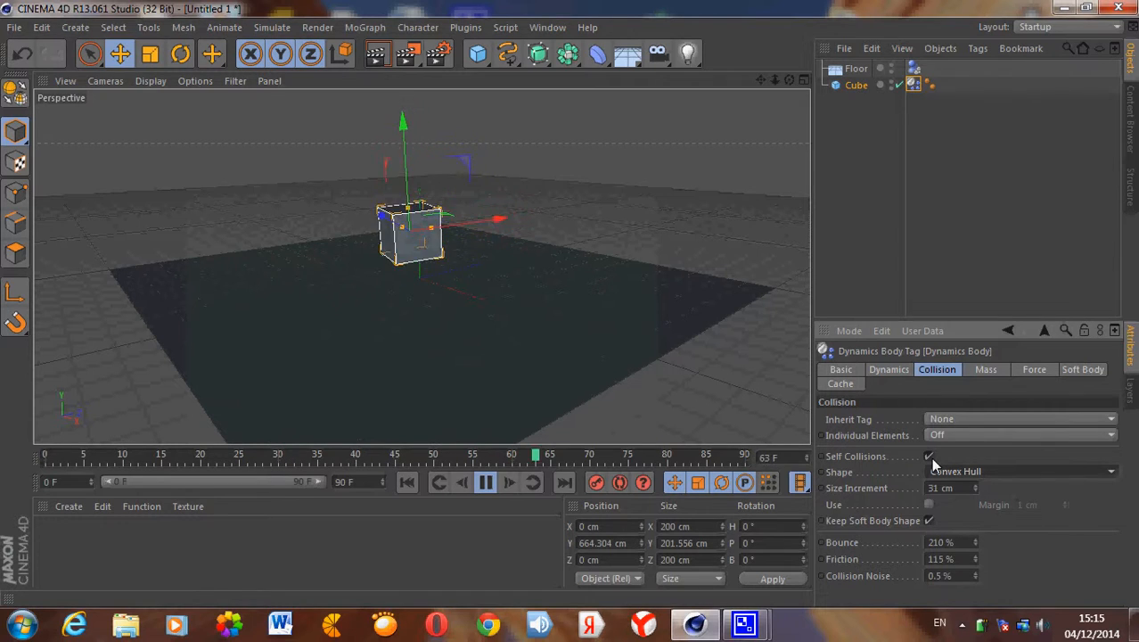
# Watch the cube's fall with the changed collision settings, stop the playback and return to frame 0.
pyautogui.click(426, 531)
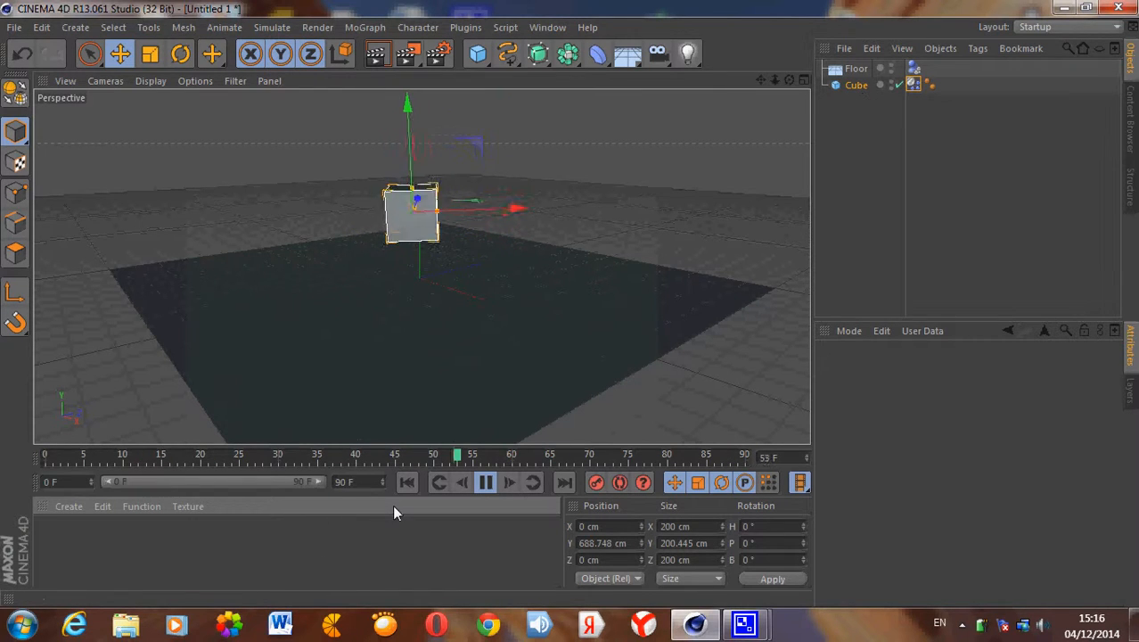
pyautogui.press('space')
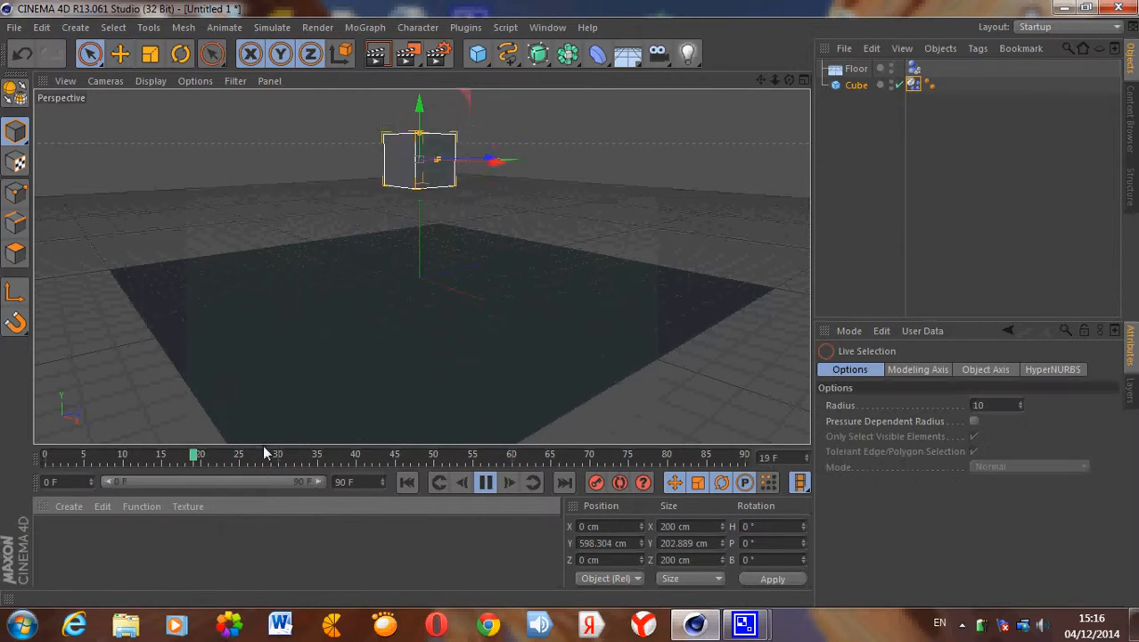
pyautogui.click(486, 482)
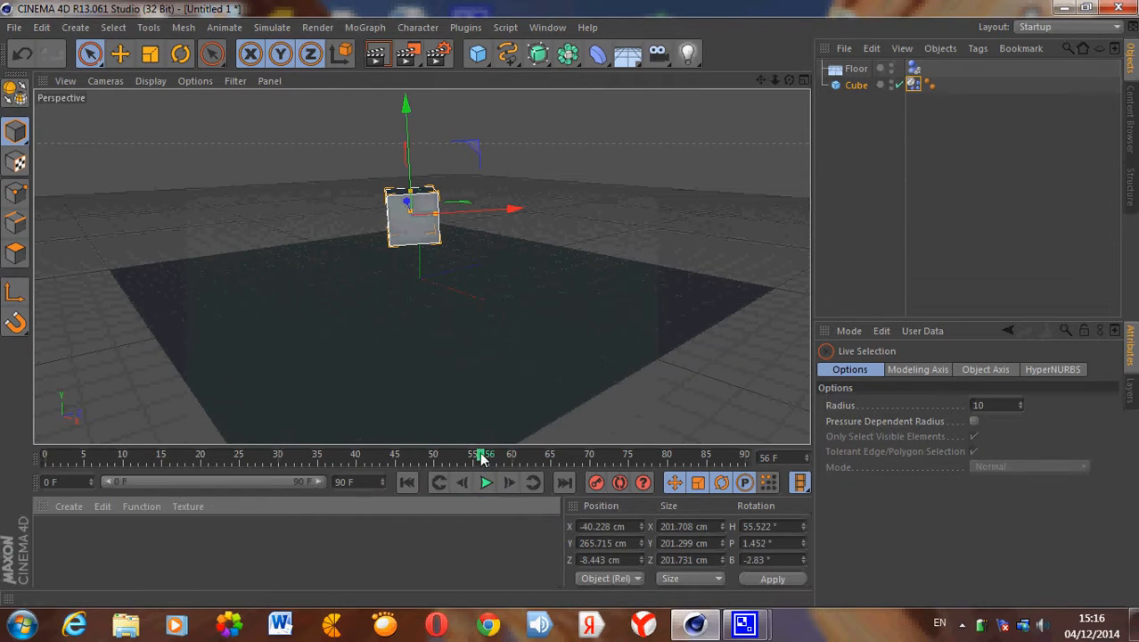
pyautogui.moveTo(482, 457); pyautogui.dragTo(18, 453)
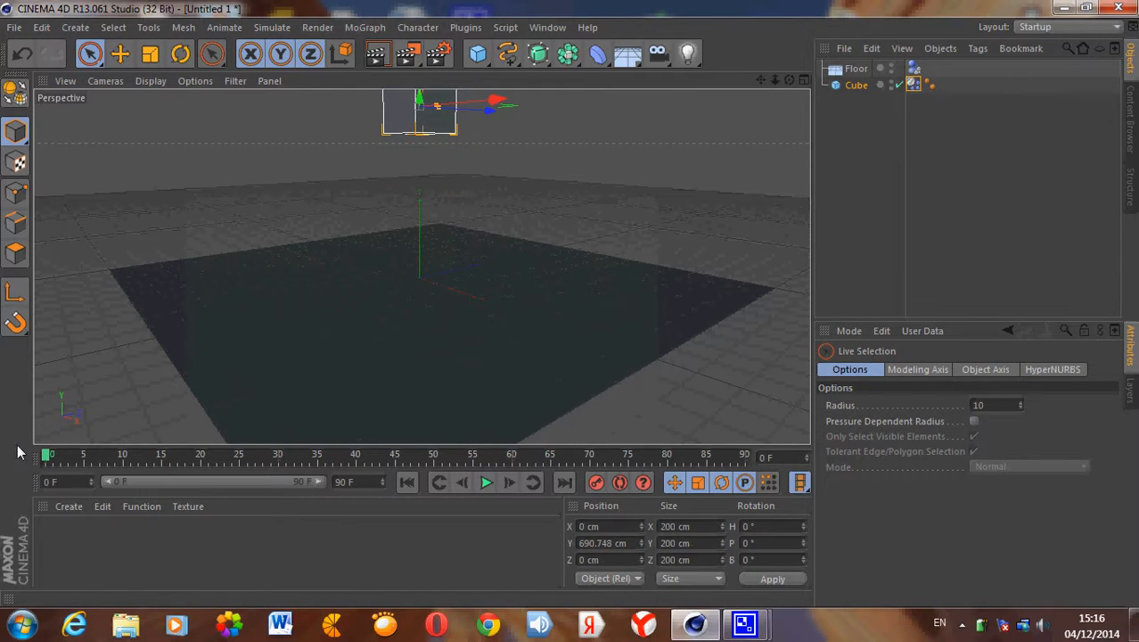
# Add a second cube at about Y 100 cm, Z 88 cm, play the simulation against it and return to frame 0.
pyautogui.click(477, 53)
pyautogui.moveTo(431, 169)
pyautogui.mouseDown()
pyautogui.moveTo(420, 160)
pyautogui.moveTo(437, 171)
pyautogui.mouseUp()
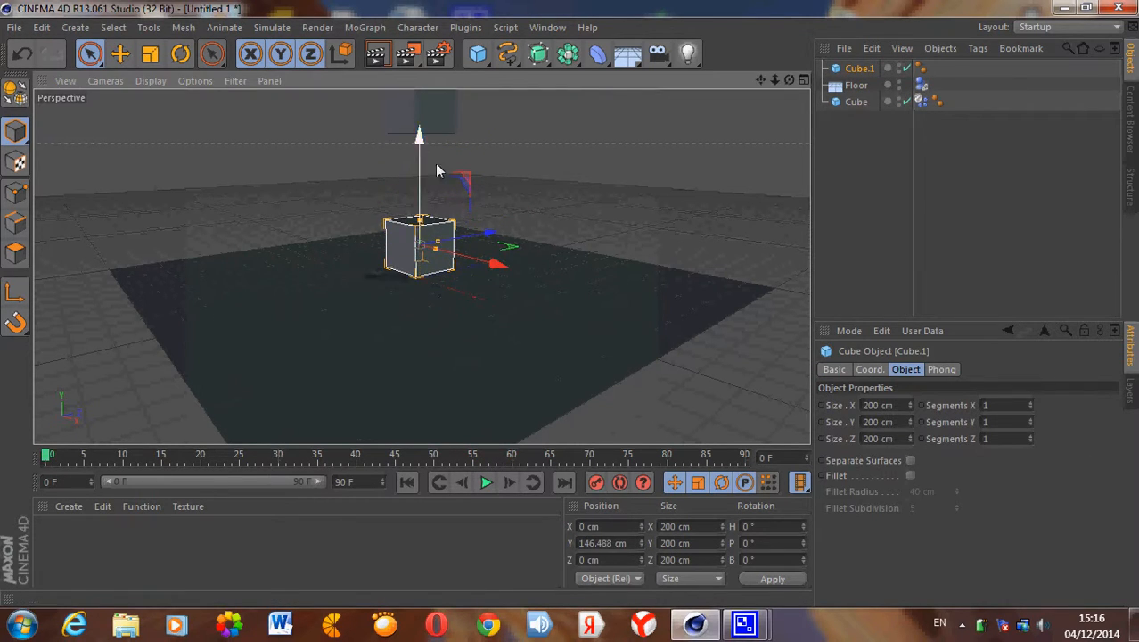
pyautogui.moveTo(487, 232); pyautogui.dragTo(504, 230)
pyautogui.moveTo(440, 133); pyautogui.dragTo(445, 154)
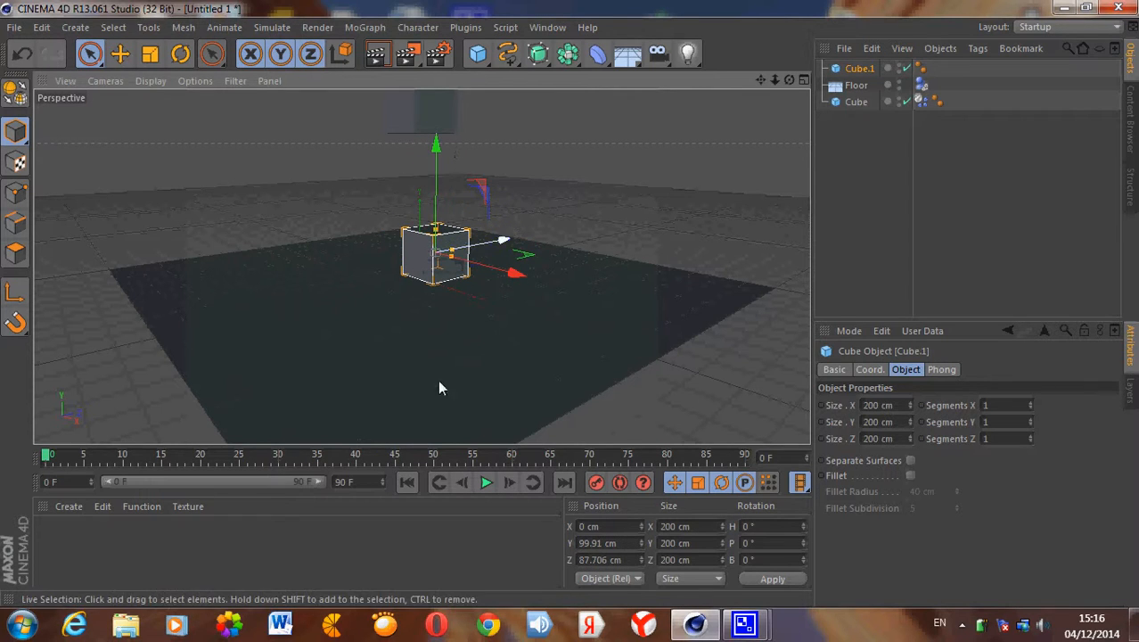
pyautogui.click(486, 482)
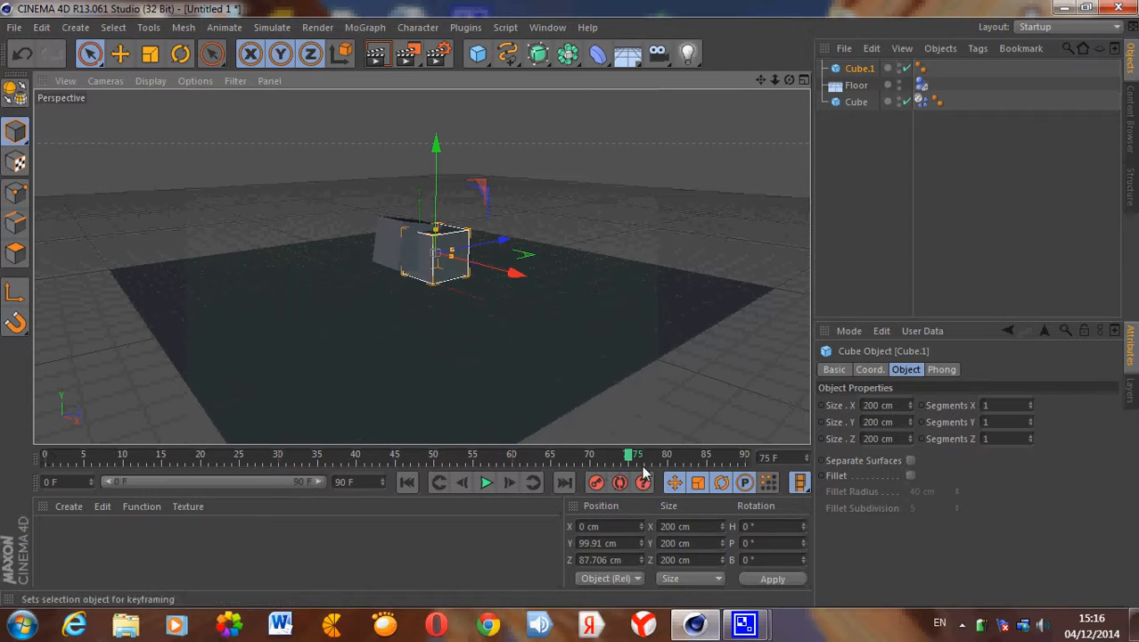
pyautogui.moveTo(630, 458); pyautogui.dragTo(43, 456)
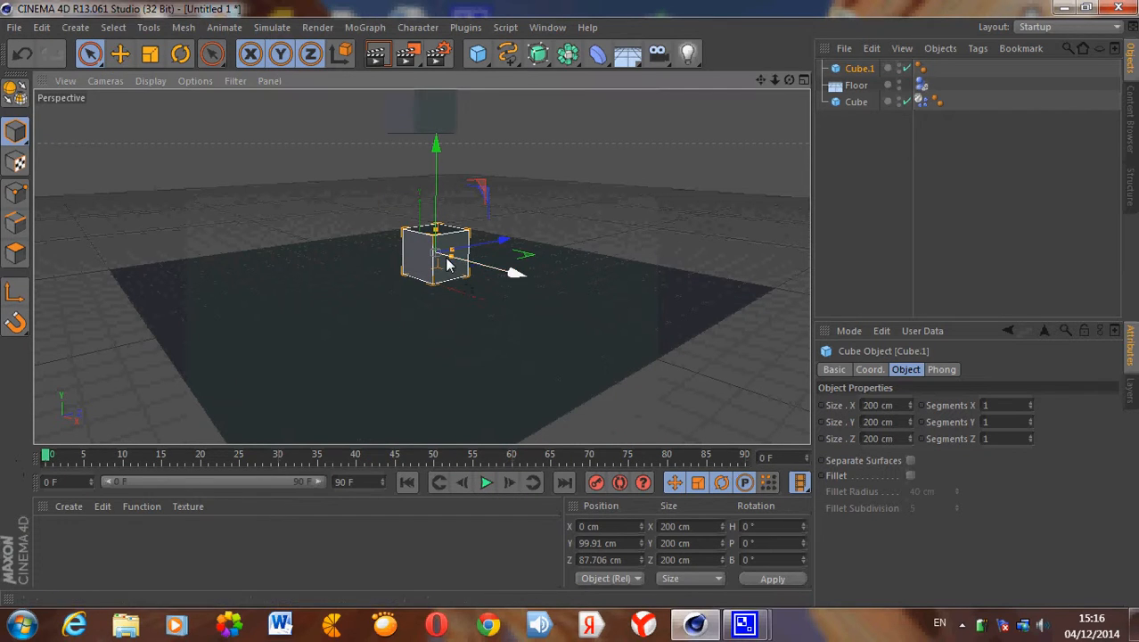
# Apply a Soft Body simulation tag to the second cube and play the simulation to see the cubes collide.
pyautogui.rightClick(859, 72)
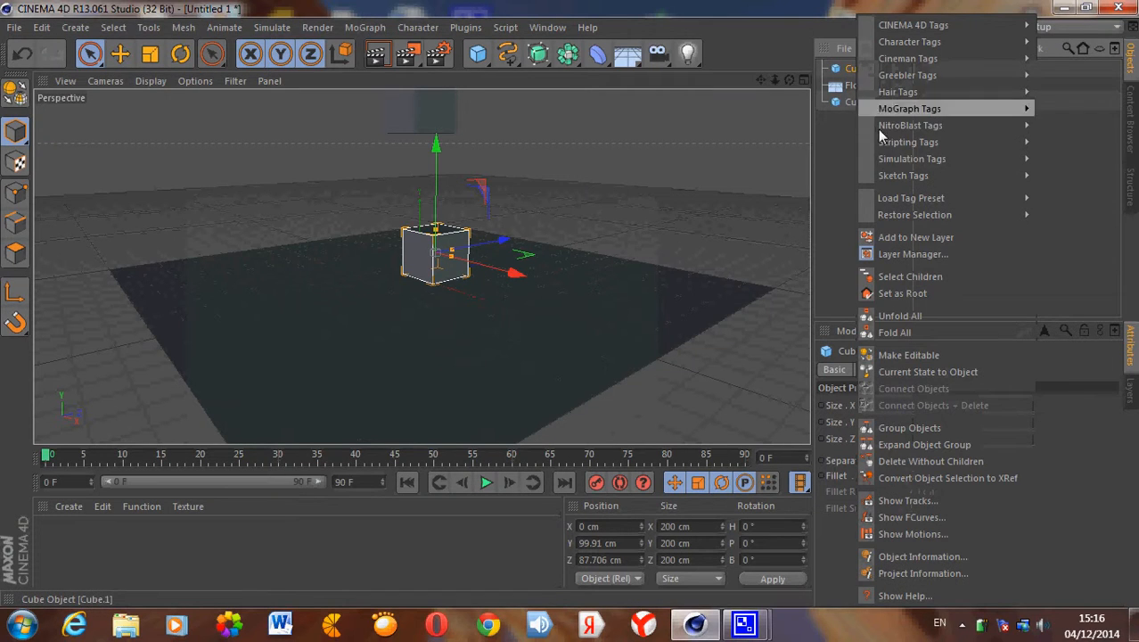
pyautogui.moveTo(899, 160)
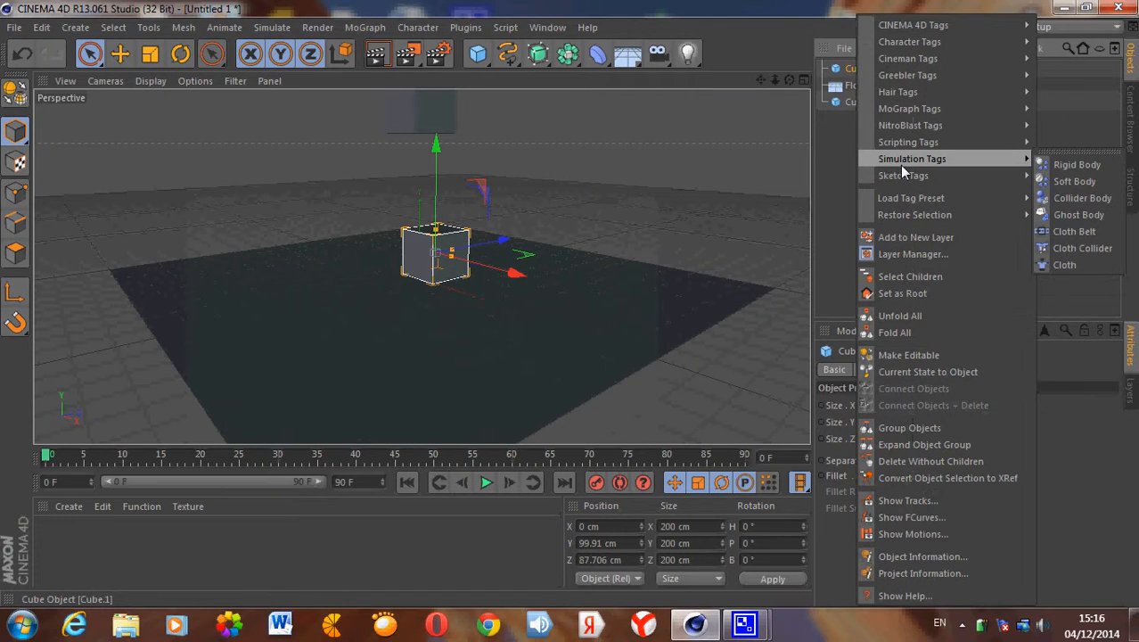
pyautogui.click(1074, 182)
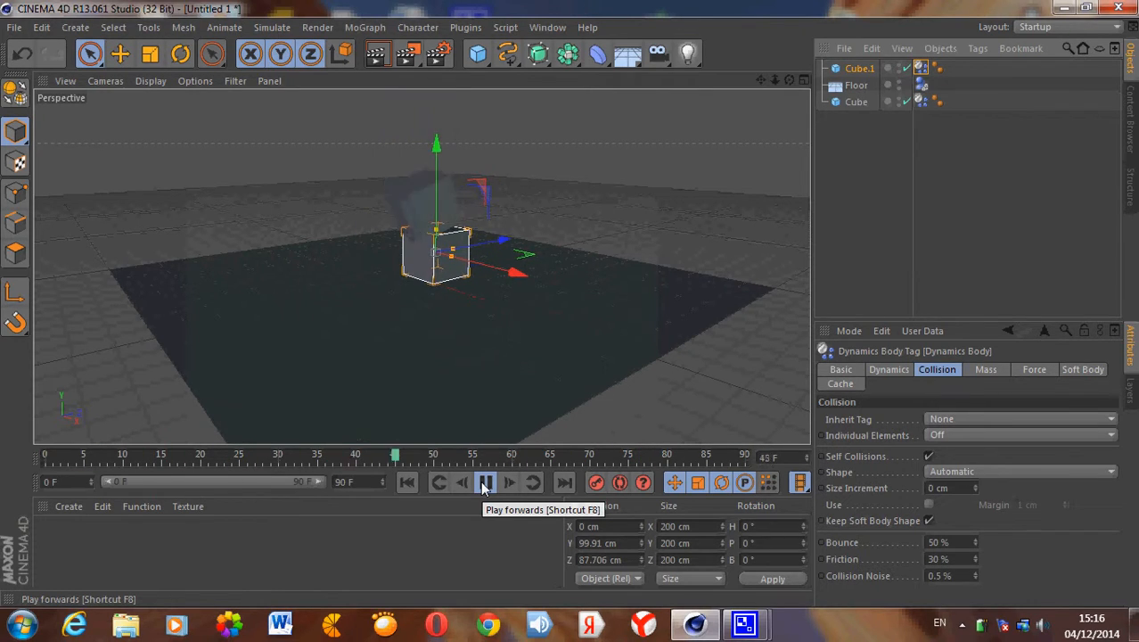
pyautogui.click(485, 483)
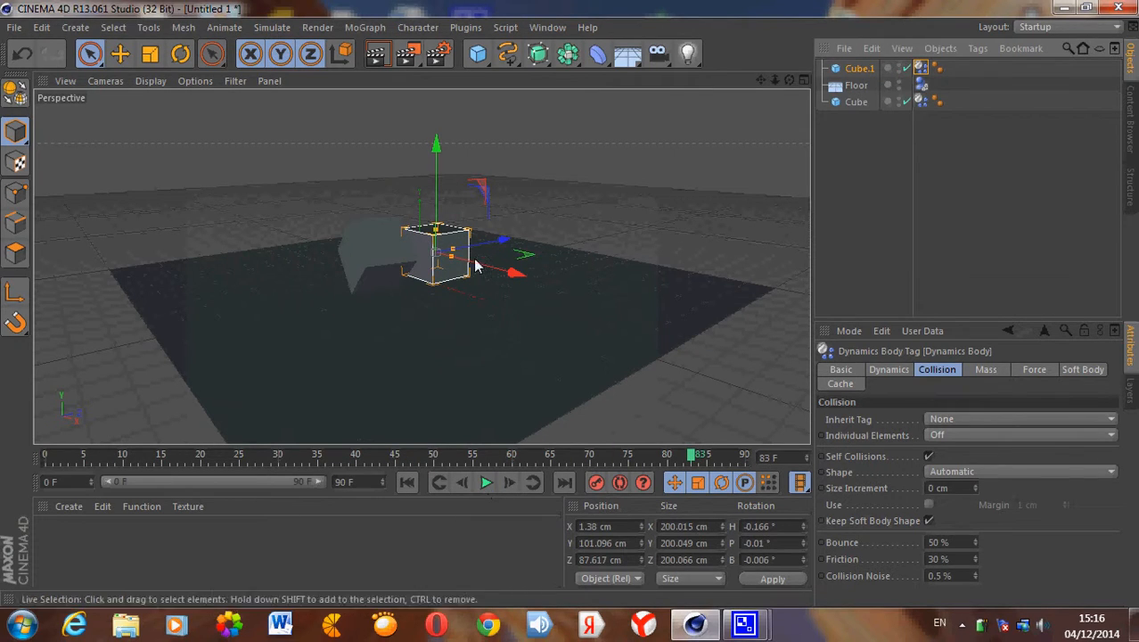
# Delete the second cube from the scene and return the timeline to frame 0.
pyautogui.click(435, 272)
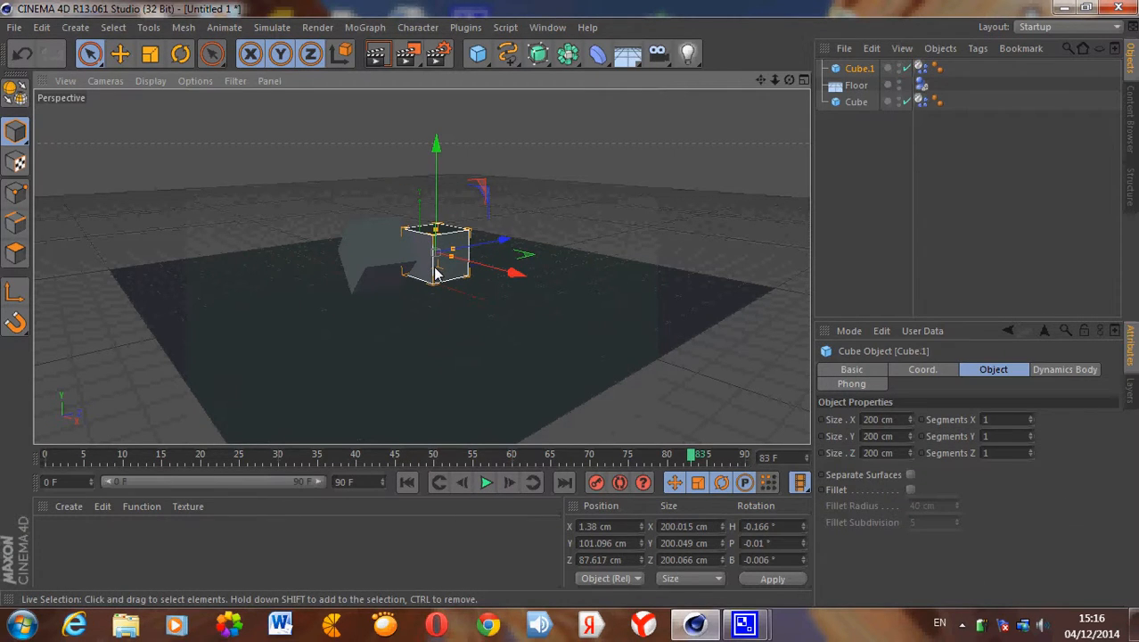
pyautogui.press('Delete')
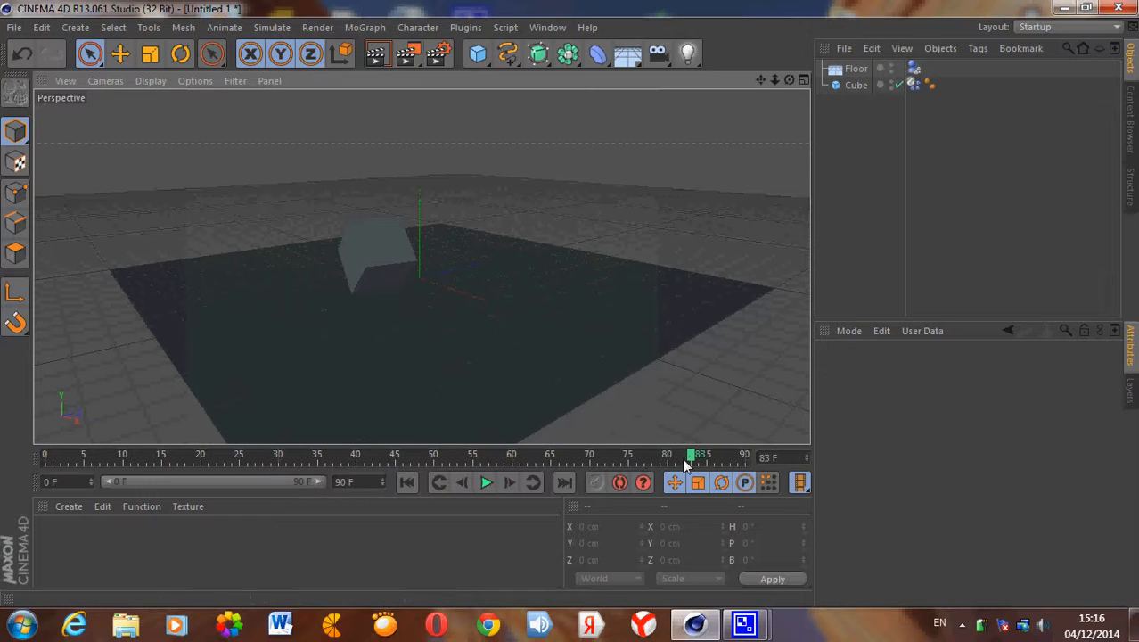
pyautogui.moveTo(686, 464); pyautogui.dragTo(550, 459)
pyautogui.click(47, 455)
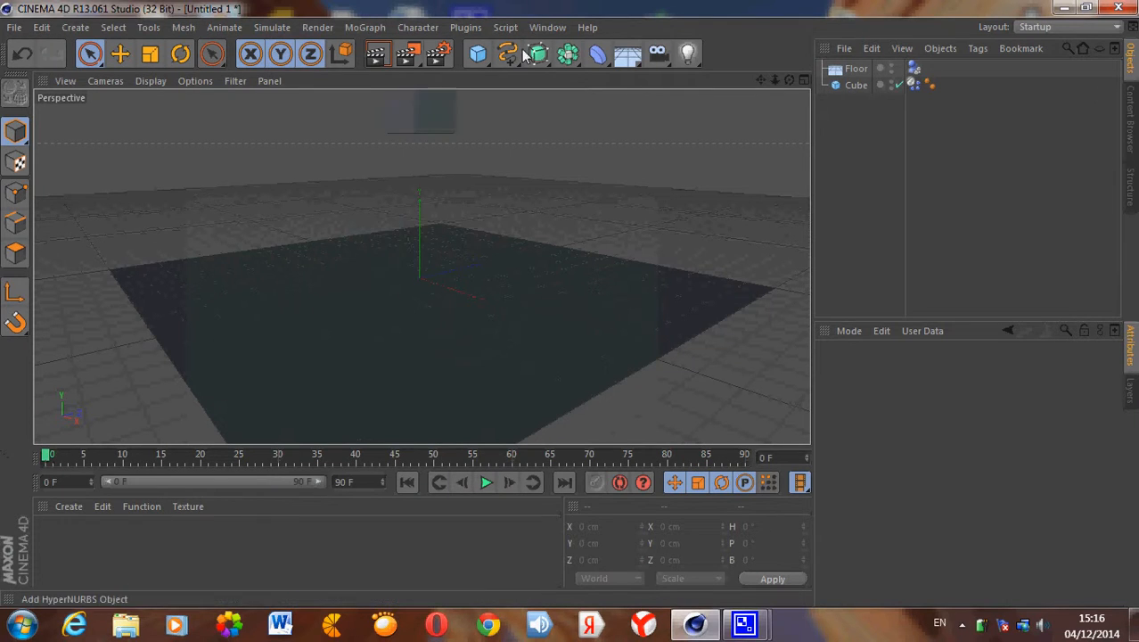
# Add a sphere raised to about Y 89 cm under the falling cube and give it a Soft Body simulation tag.
pyautogui.moveTo(484, 56); pyautogui.dragTo(814, 107)
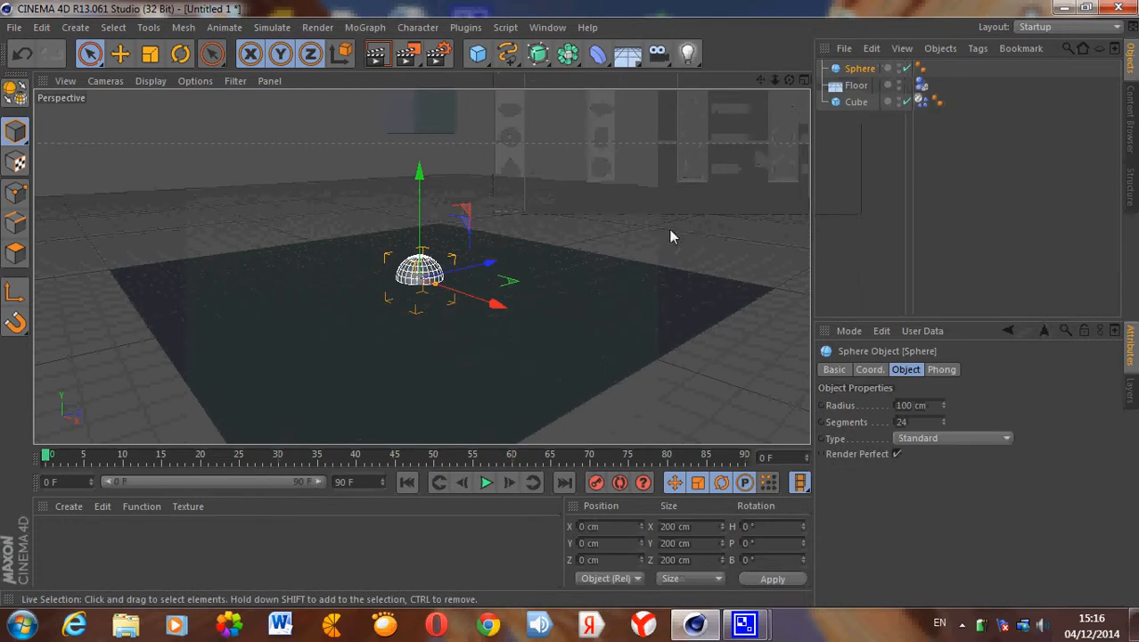
pyautogui.moveTo(418, 183); pyautogui.dragTo(417, 166)
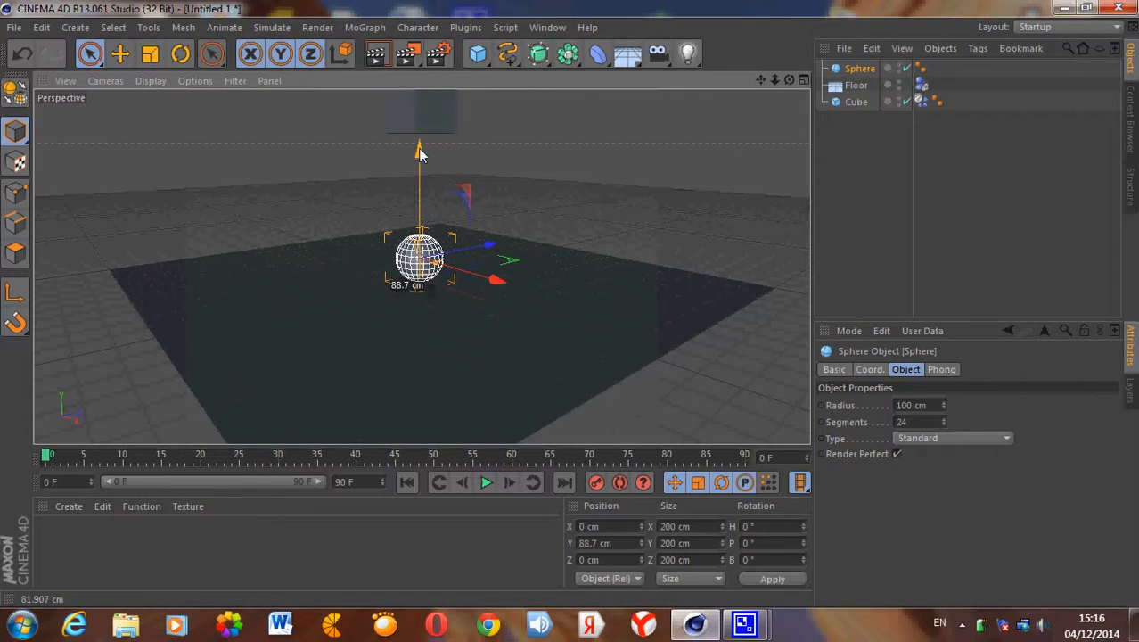
pyautogui.rightClick(842, 68)
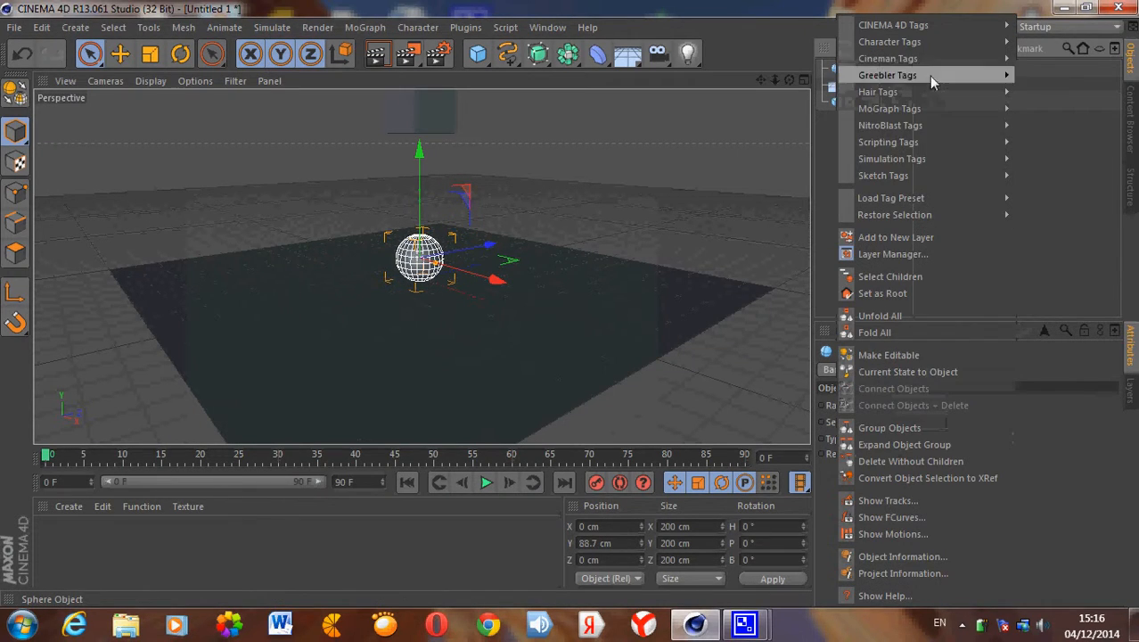
pyautogui.moveTo(938, 160)
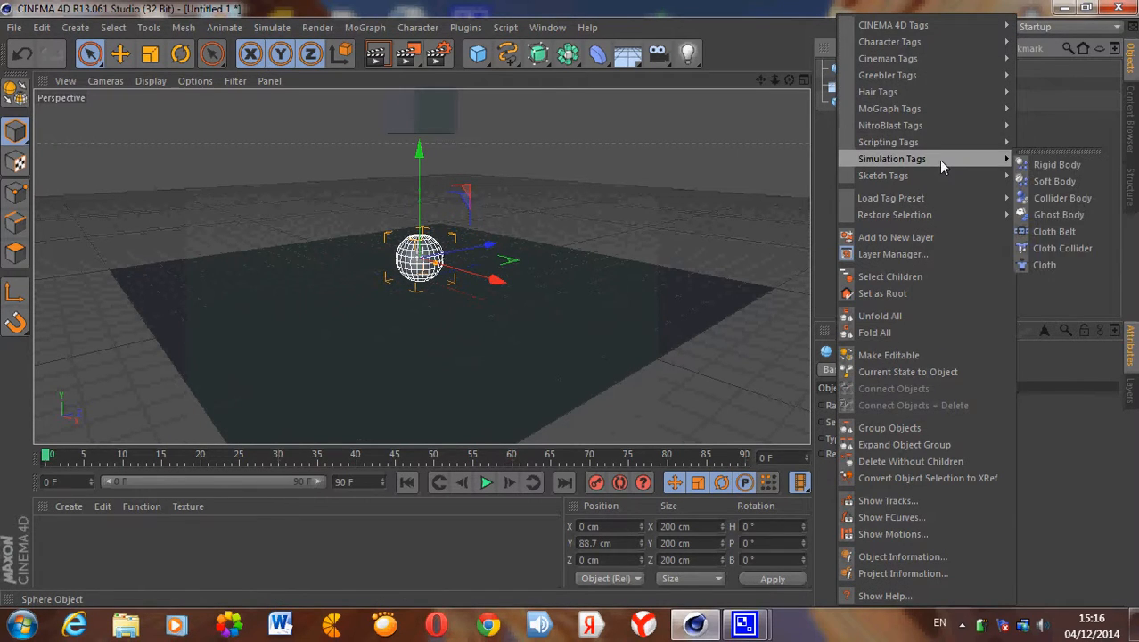
pyautogui.click(1067, 181)
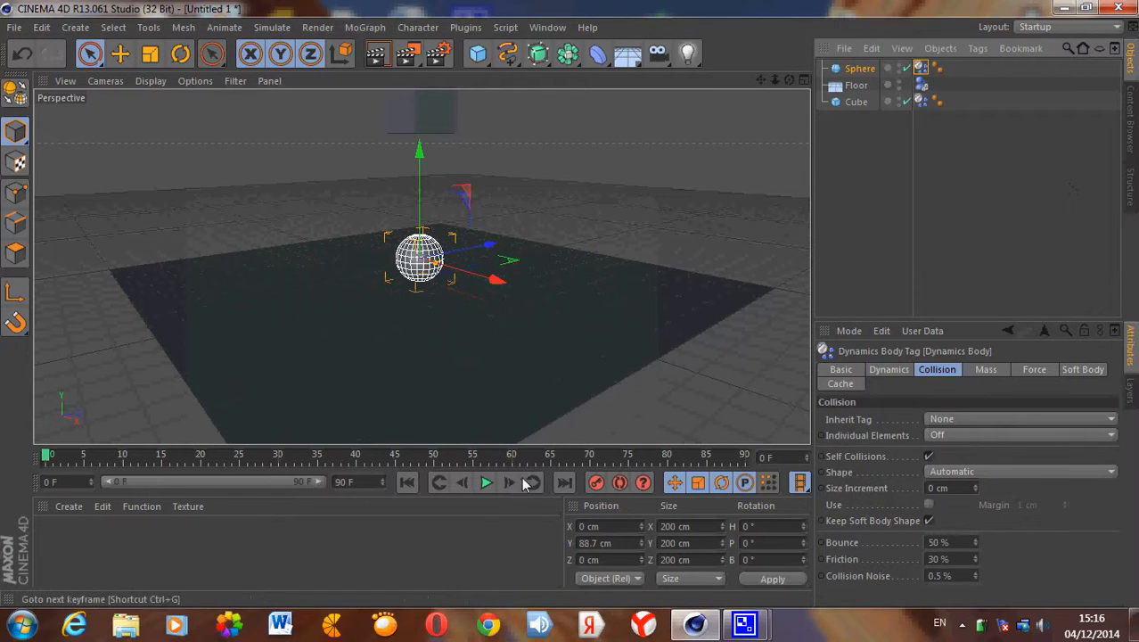
# Play the simulation to check how the soft body sphere reacts, and return to frame 0.
pyautogui.click(485, 482)
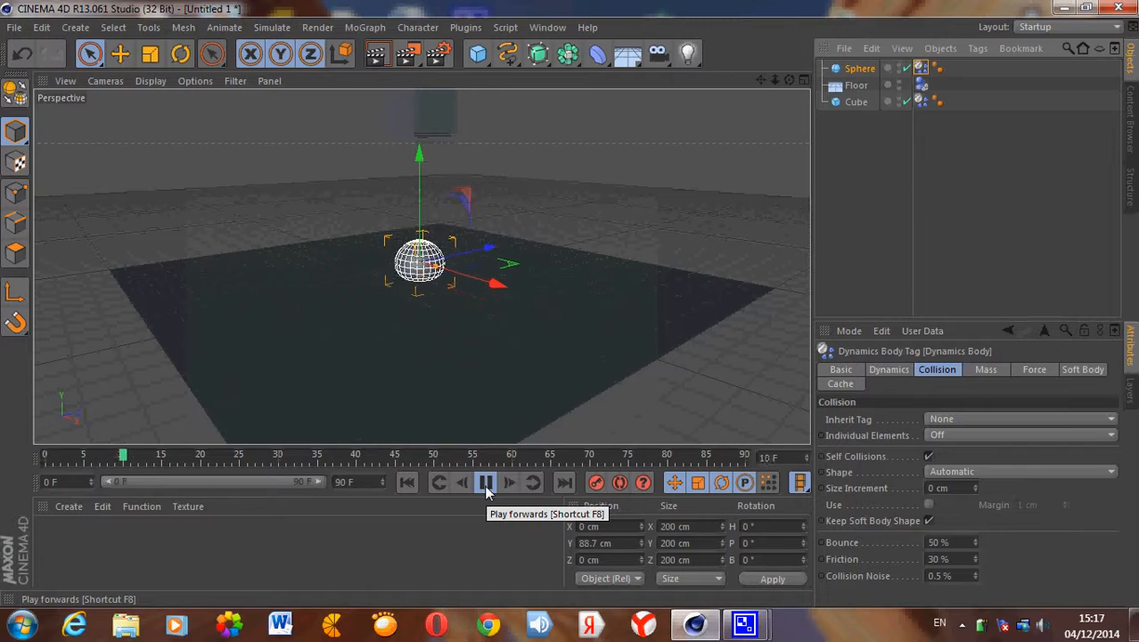
pyautogui.click(485, 488)
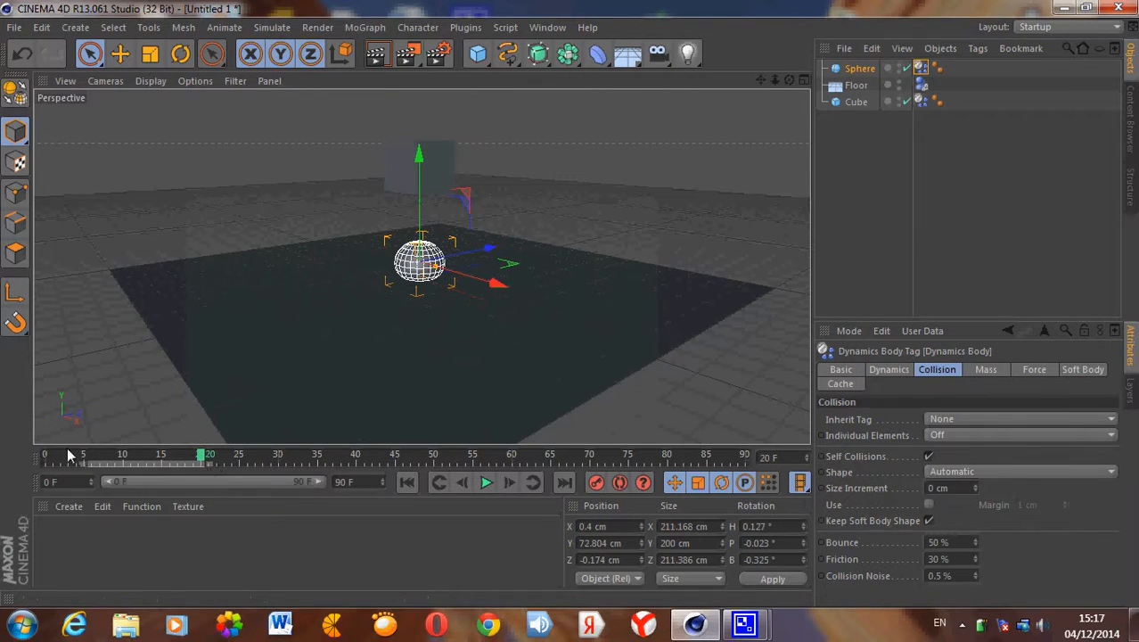
pyautogui.moveTo(138, 457); pyautogui.dragTo(45, 455)
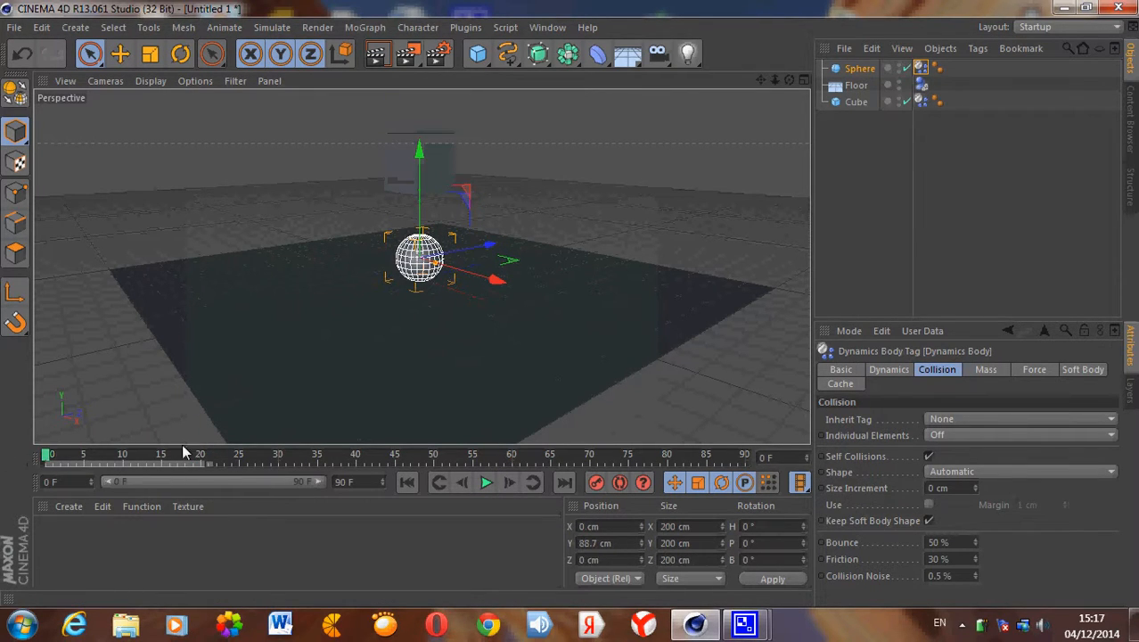
# Apply a Rigid Body simulation tag to the sphere in place of its soft body behaviour, and play the simulation.
pyautogui.rightClick(859, 69)
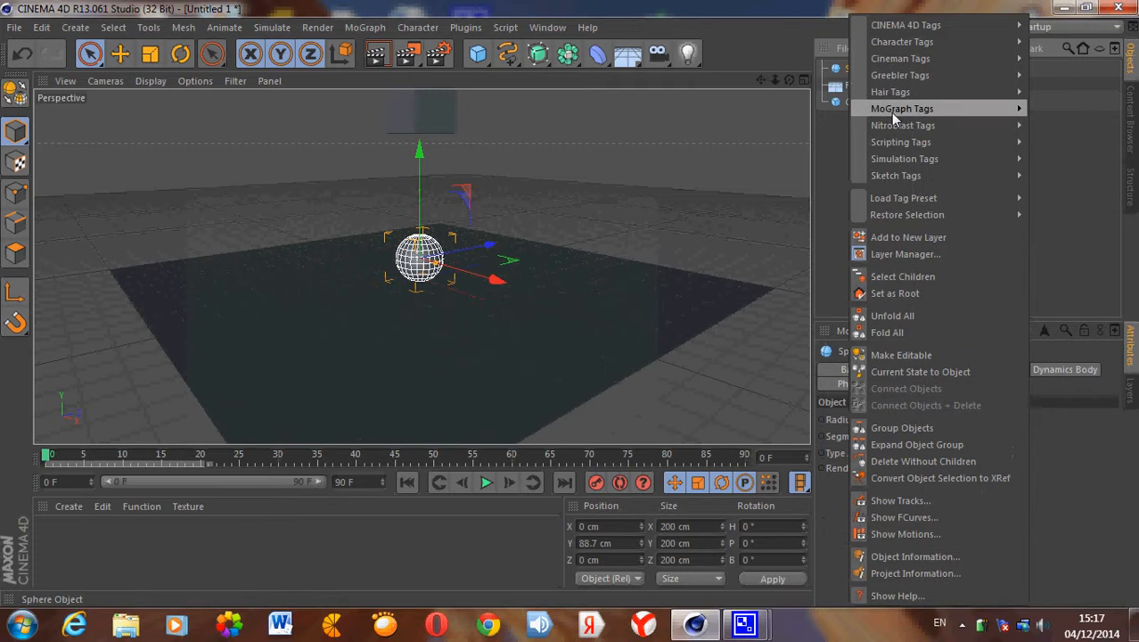
pyautogui.moveTo(893, 152)
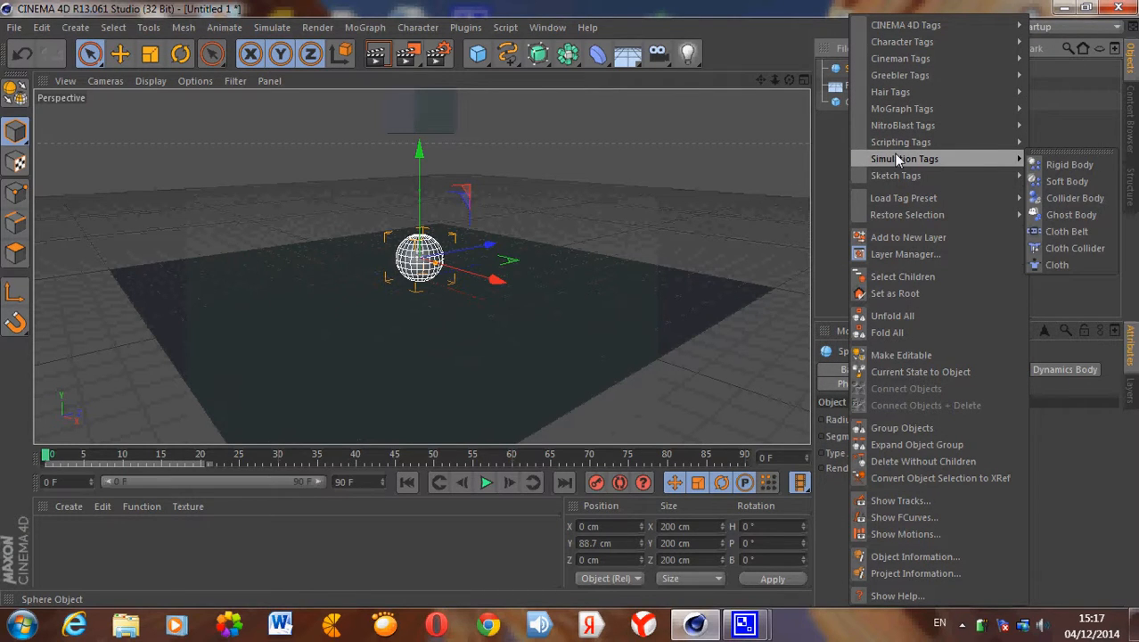
pyautogui.click(1045, 166)
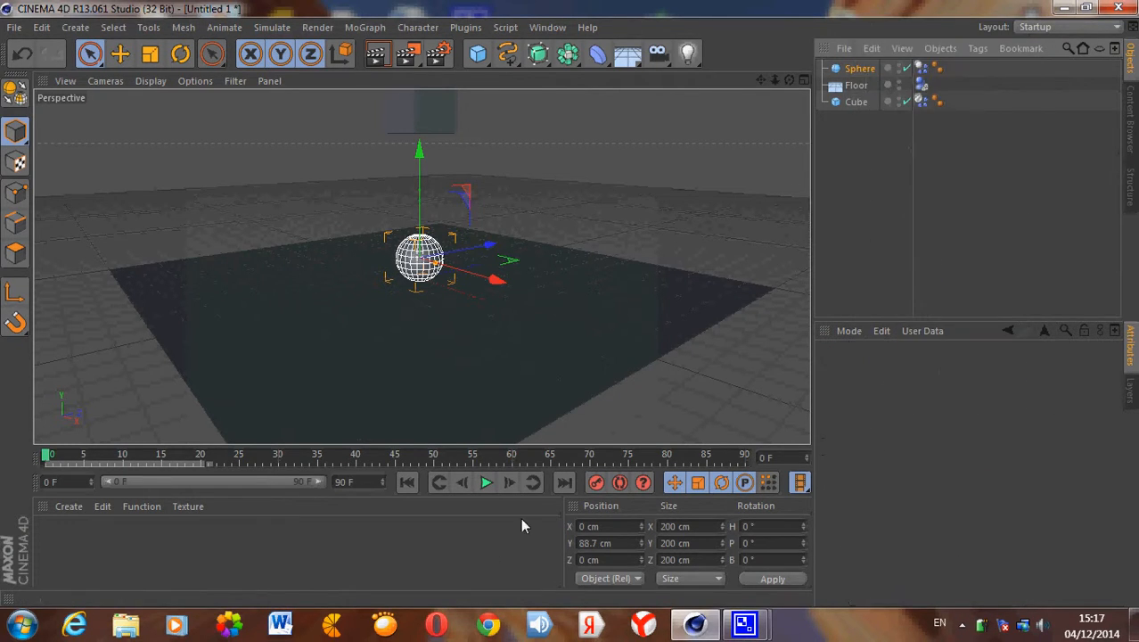
pyautogui.click(480, 489)
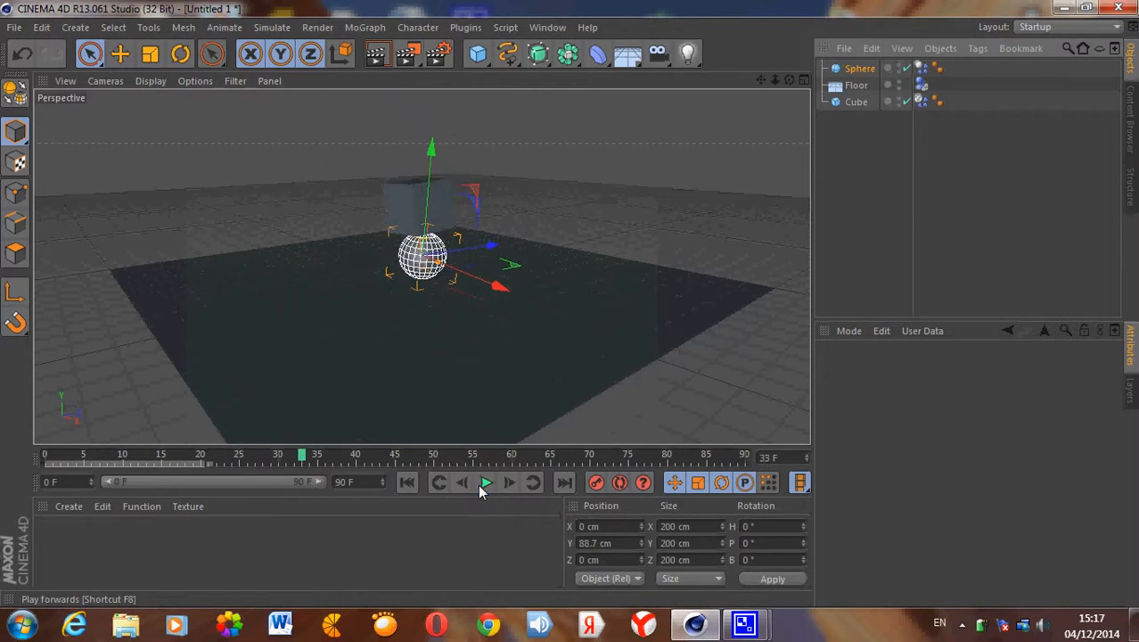
# Extend the animation length and preview range to 180 frames, play the simulation and return to frame 0.
pyautogui.click(343, 483)
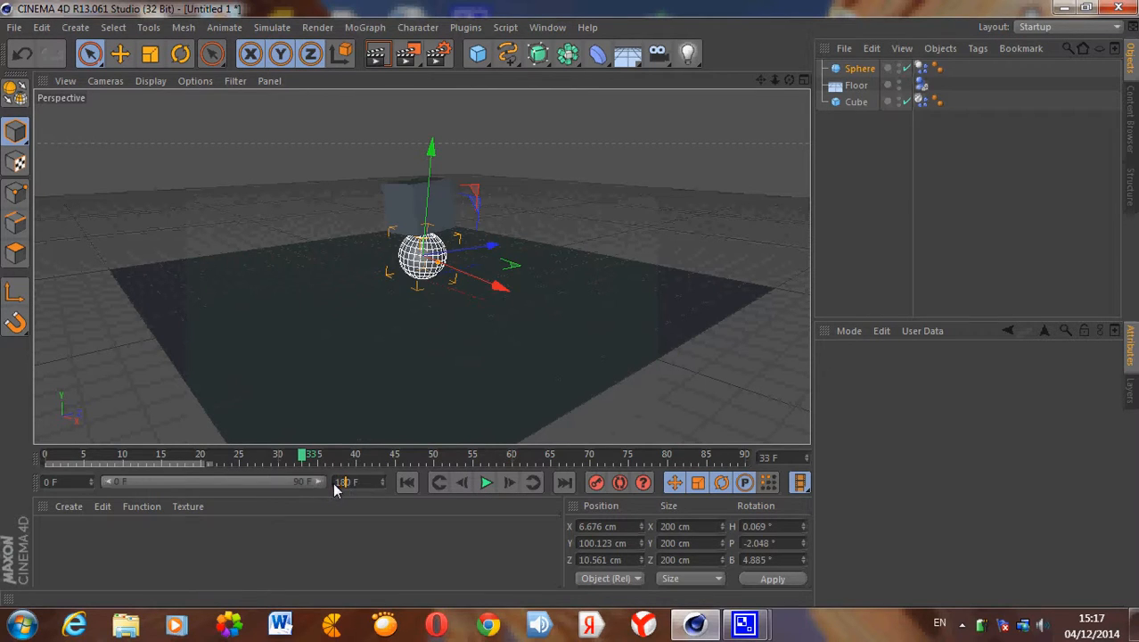
pyautogui.click(341, 525)
pyautogui.click(485, 482)
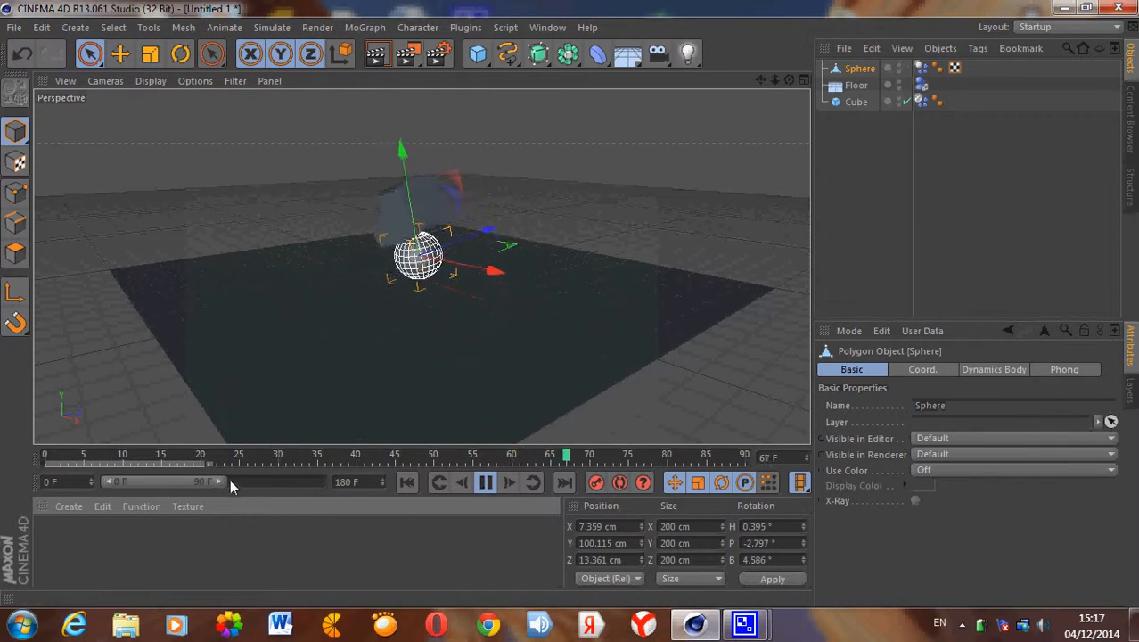
pyautogui.moveTo(221, 481); pyautogui.dragTo(352, 488)
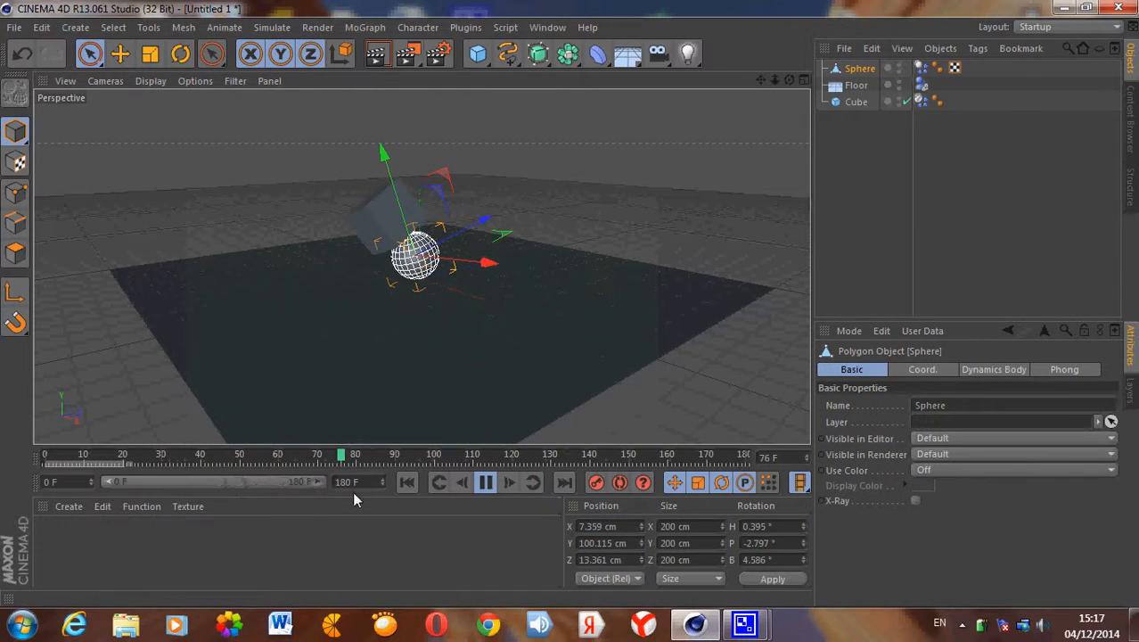
pyautogui.click(486, 484)
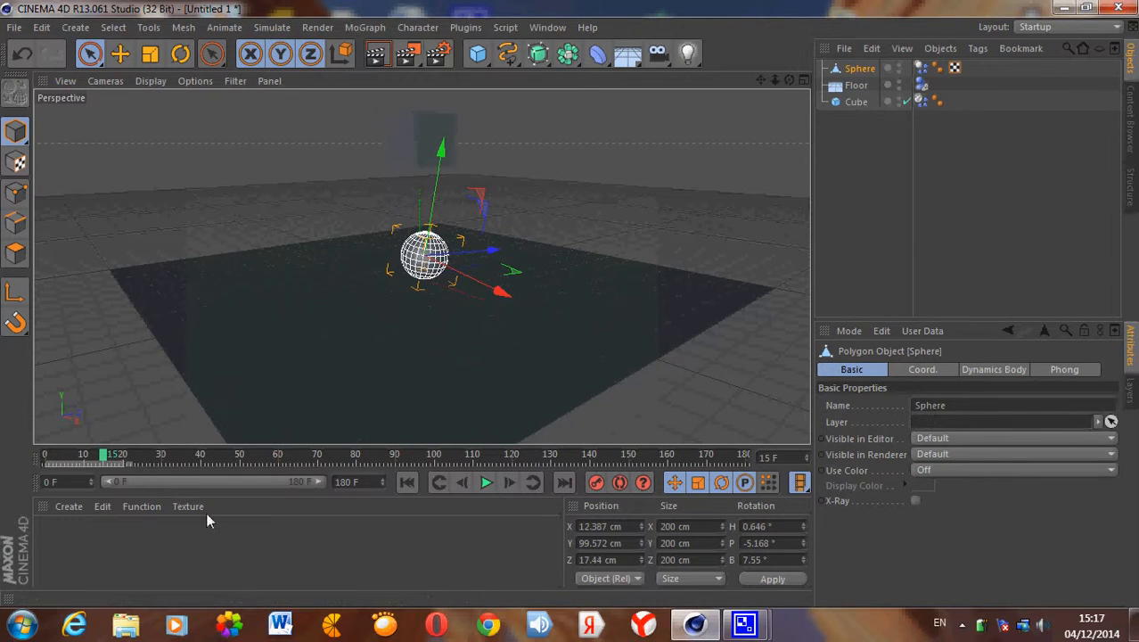
pyautogui.moveTo(103, 459); pyautogui.dragTo(46, 459)
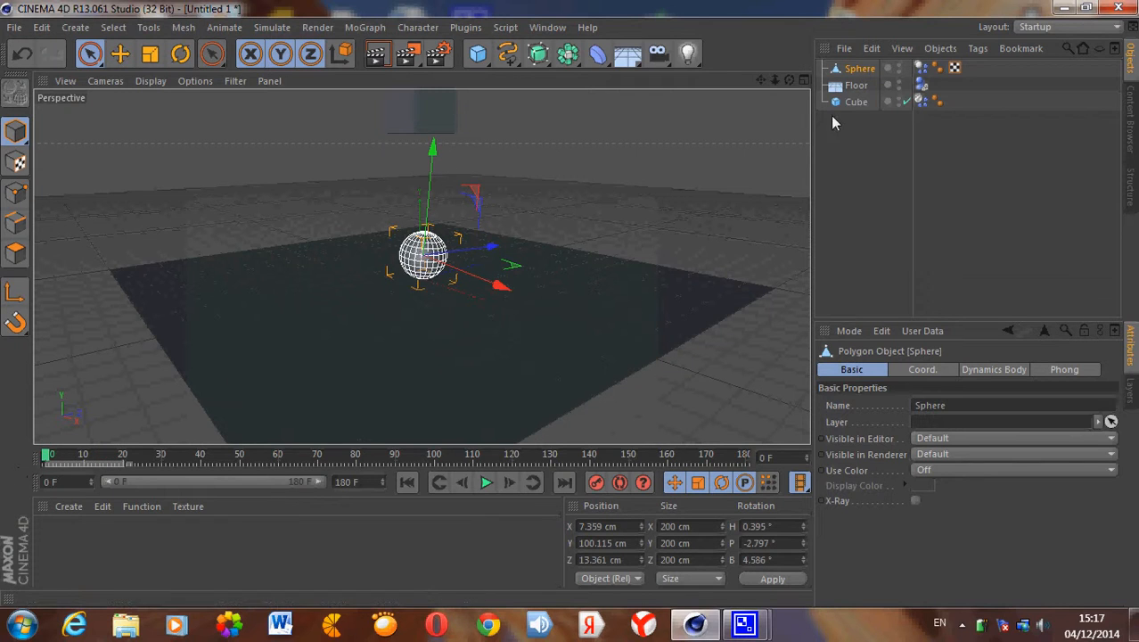
# Apply a Soft Body simulation tag to the sphere.
pyautogui.rightClick(861, 71)
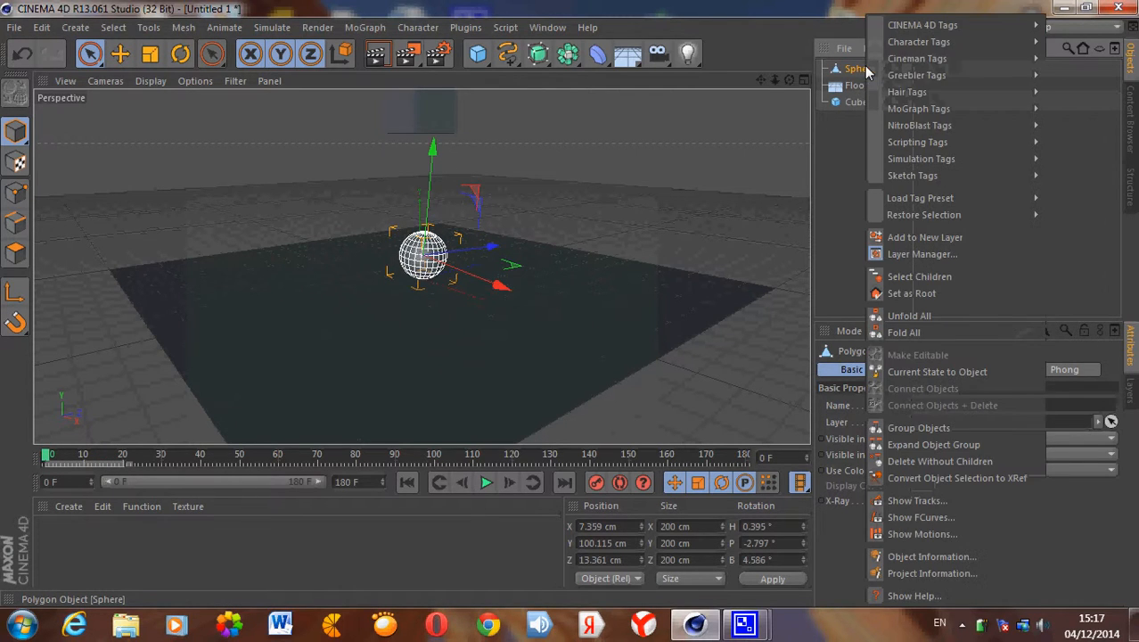
pyautogui.moveTo(993, 152)
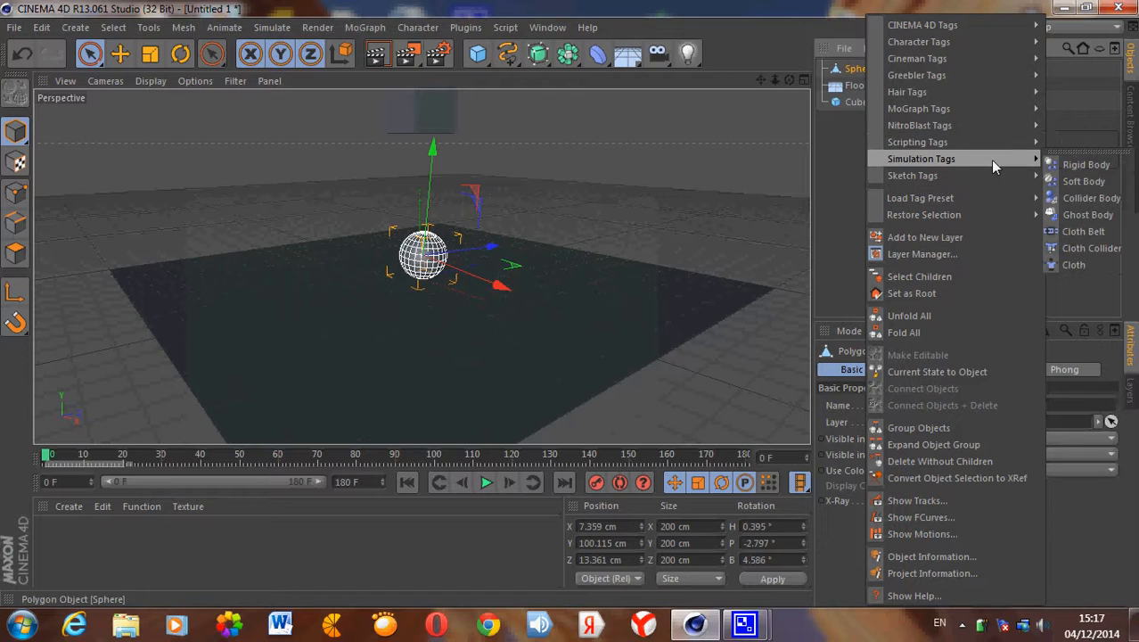
pyautogui.click(1076, 181)
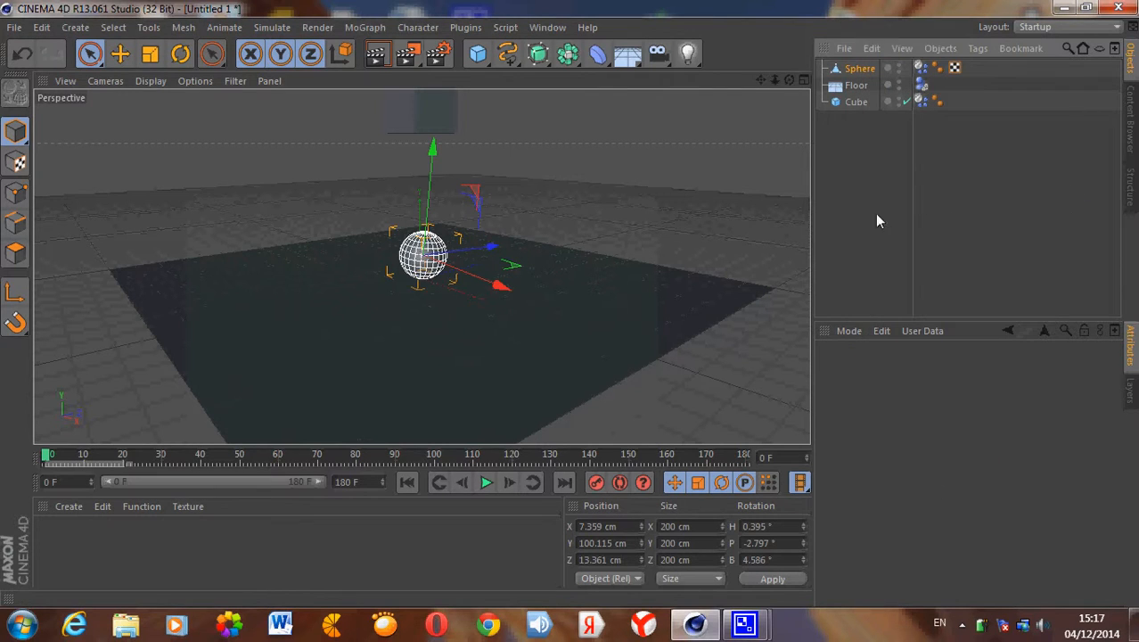
# Play the simulation to check how the soft sphere reacts to the falling cube, and return to frame 0.
pyautogui.click(486, 483)
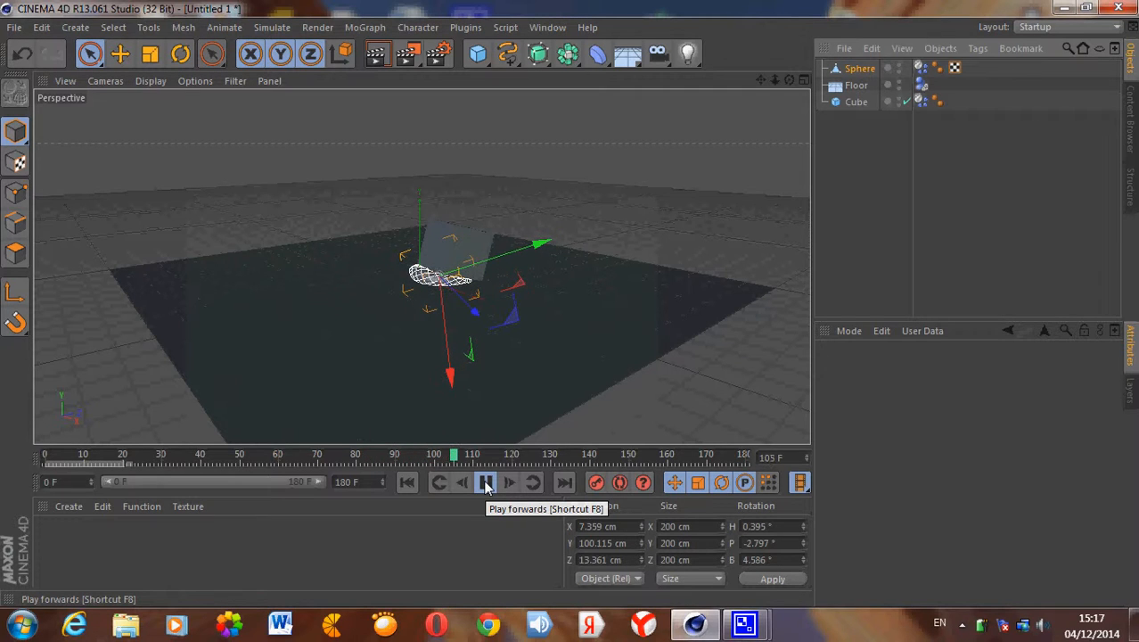
pyautogui.click(485, 482)
pyautogui.moveTo(467, 450); pyautogui.dragTo(2, 469)
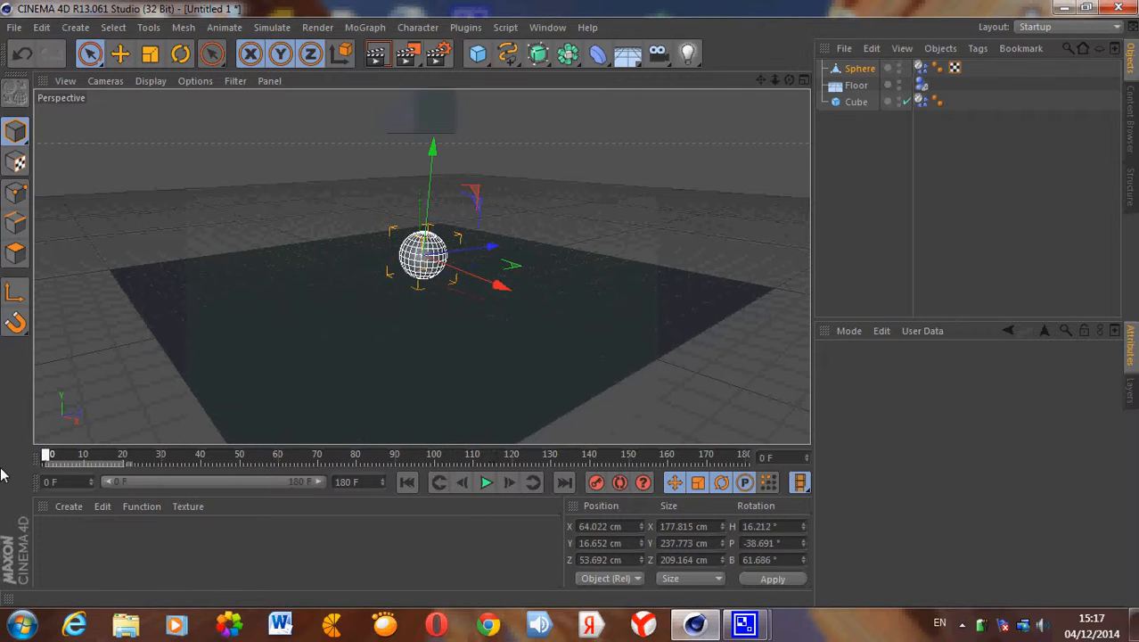
# Raise the cube to about Y 1551 cm above the sphere and play the simulation.
pyautogui.scroll(-4, 453, 135)
pyautogui.scroll(-2, 452, 139)
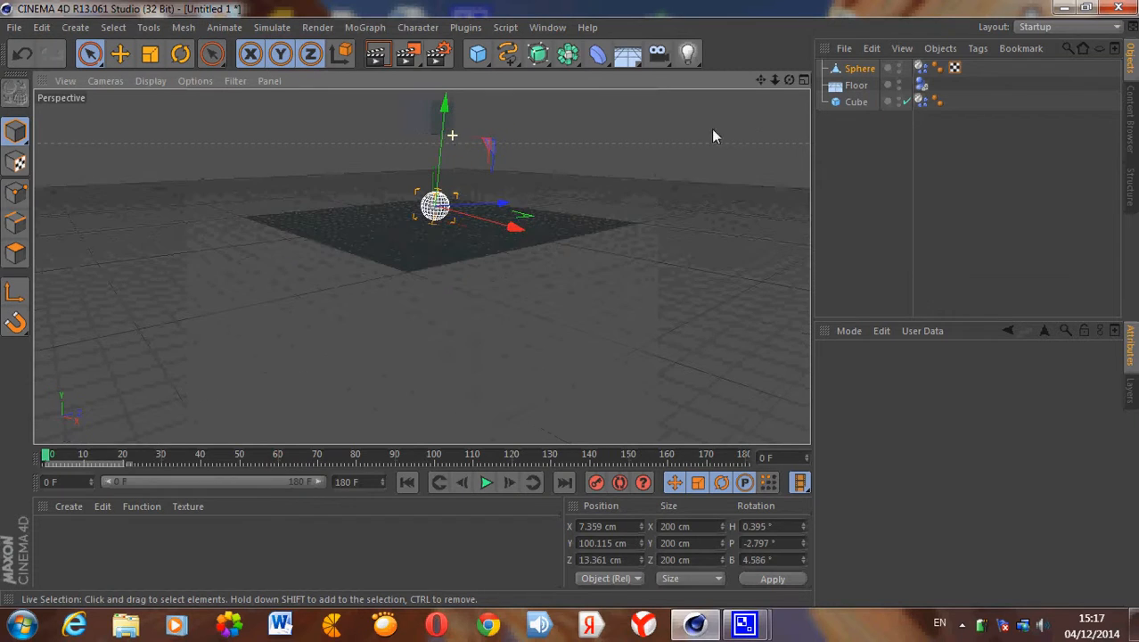
pyautogui.scroll(-3, 570, 302)
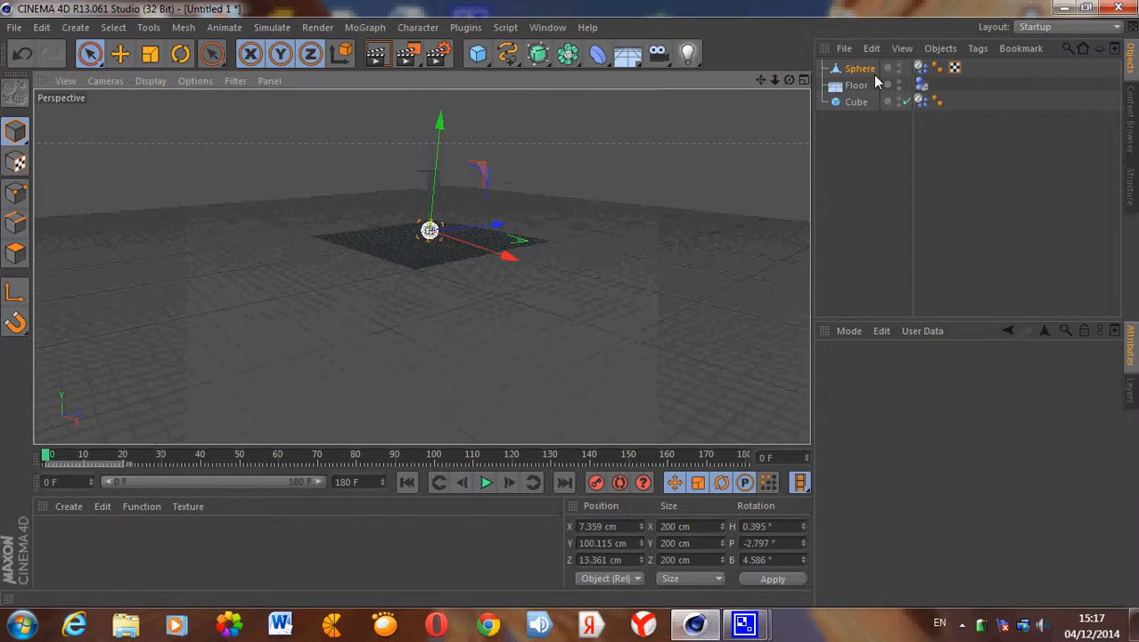
pyautogui.click(854, 102)
pyautogui.moveTo(433, 123); pyautogui.dragTo(438, 89)
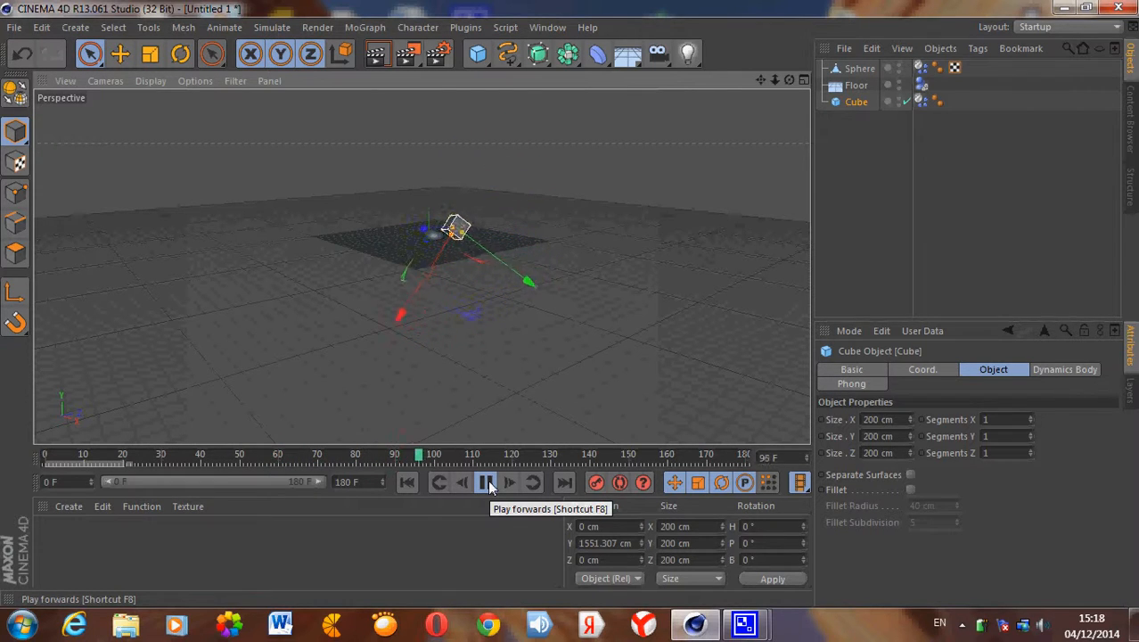
# Review the Collision, Mass and Force settings of the sphere's Dynamics Body tag.
pyautogui.click(921, 102)
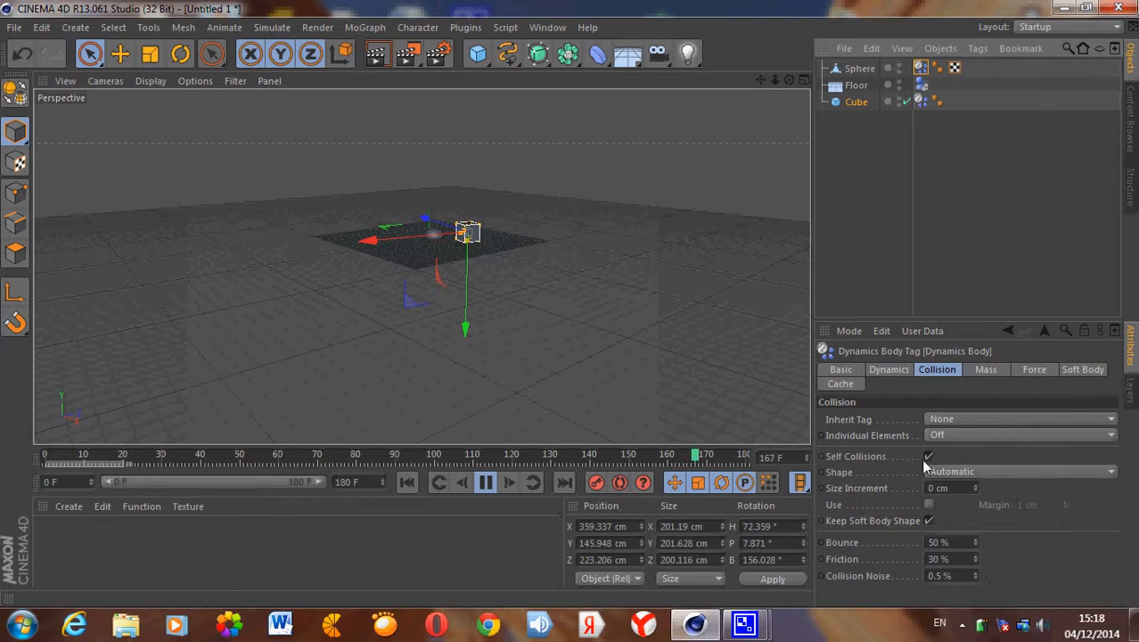
pyautogui.click(986, 368)
pyautogui.click(1034, 369)
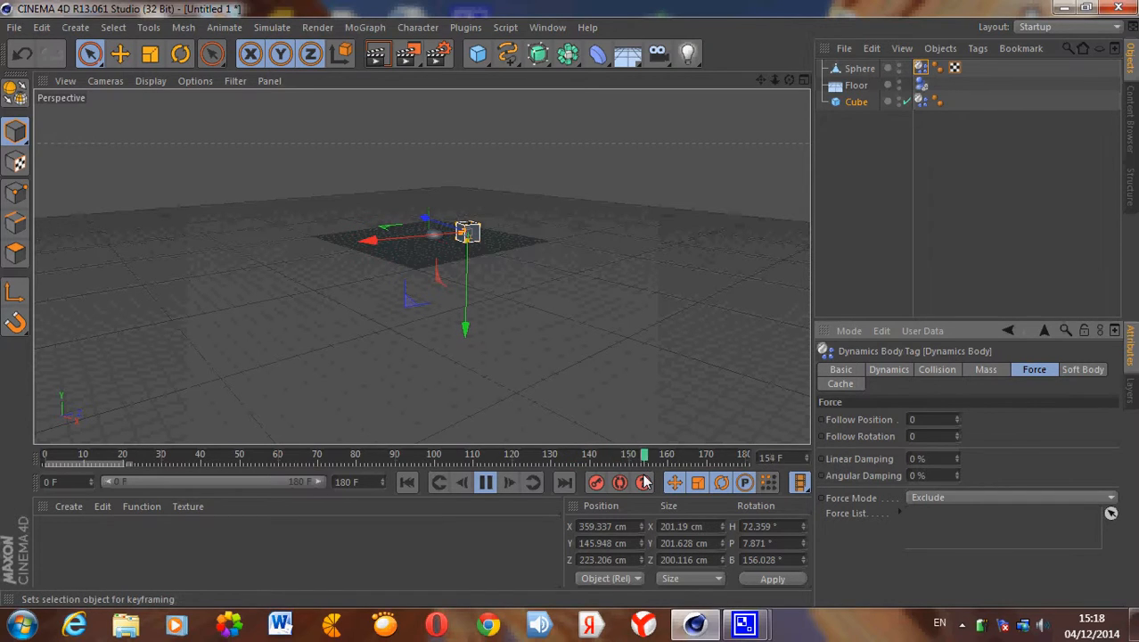
pyautogui.press('space')
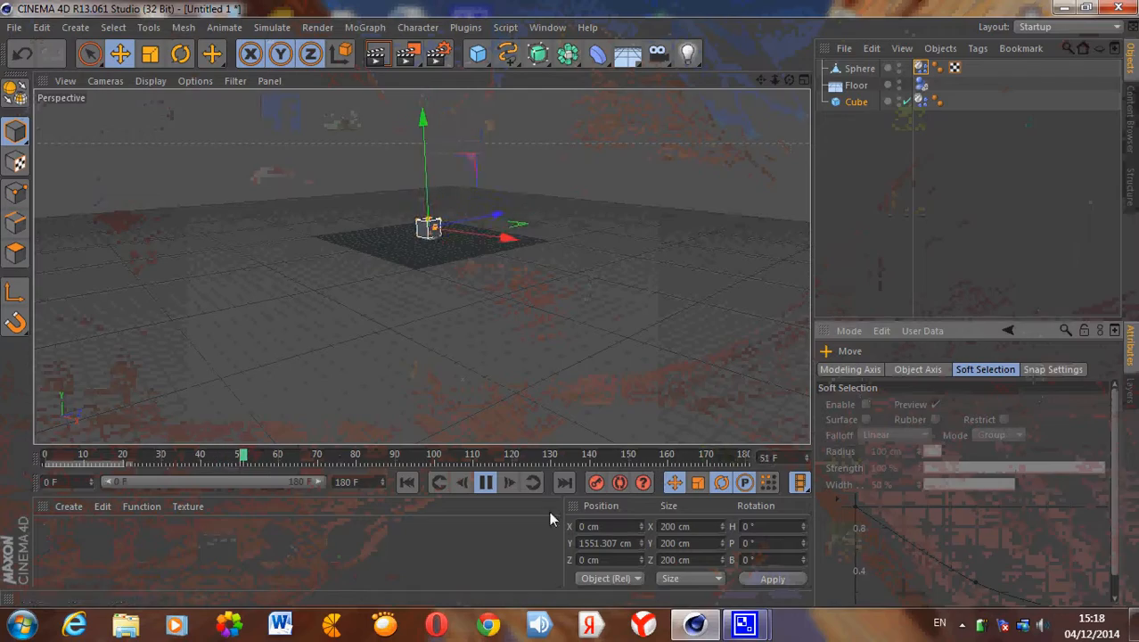
pyautogui.moveTo(744, 623)
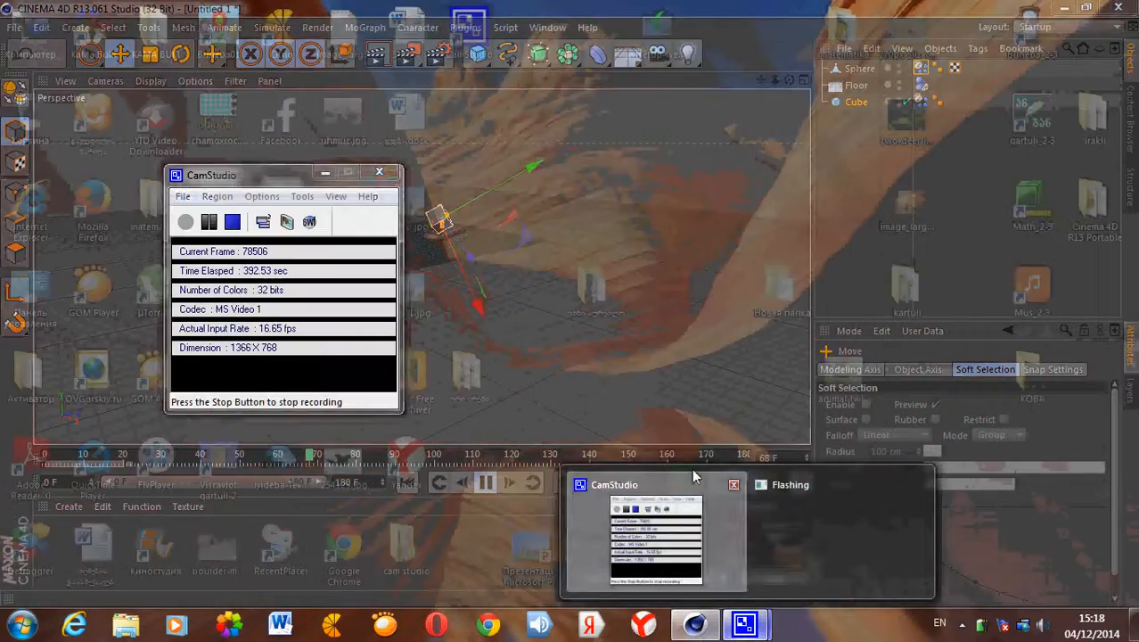